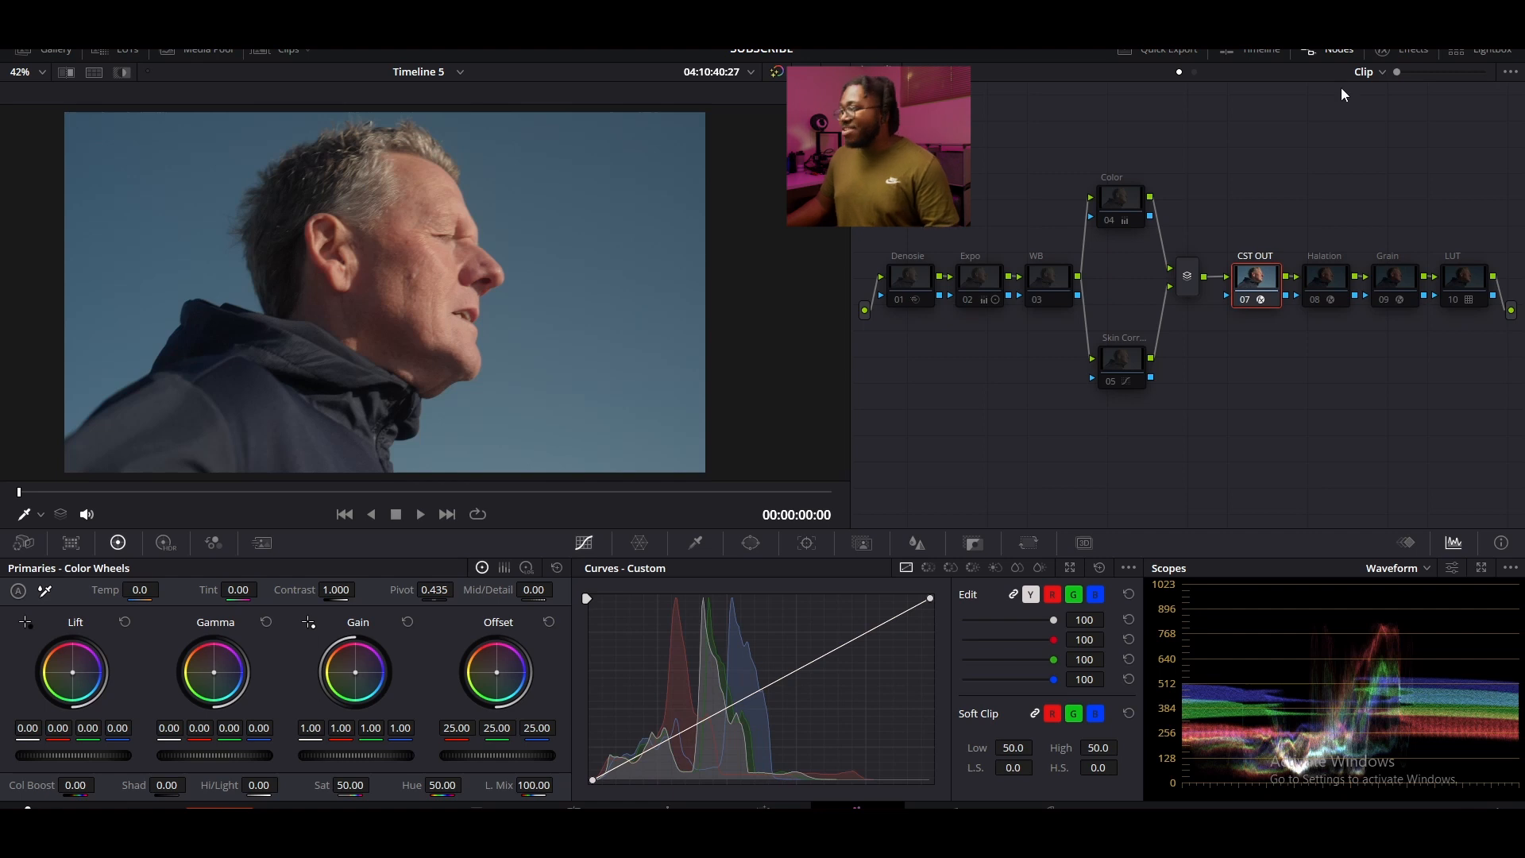
Apply the Rec709 Kodak 2383 D60 film look to the LUT node and enable that node
{"action": "left_click", "coordinate": [1382, 50]}
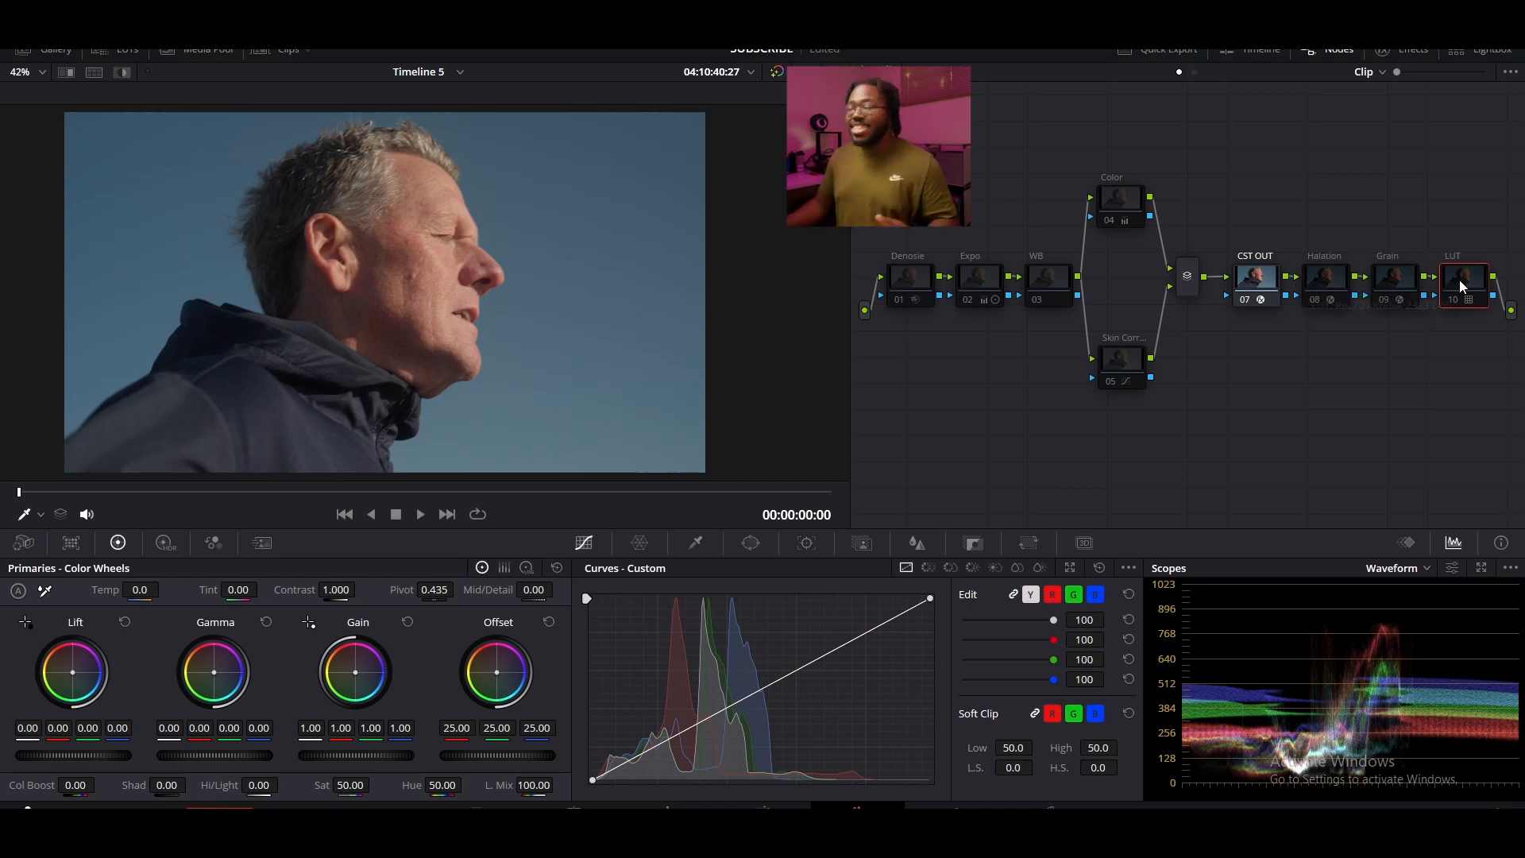
{"action": "right_click", "coordinate": [1460, 280]}
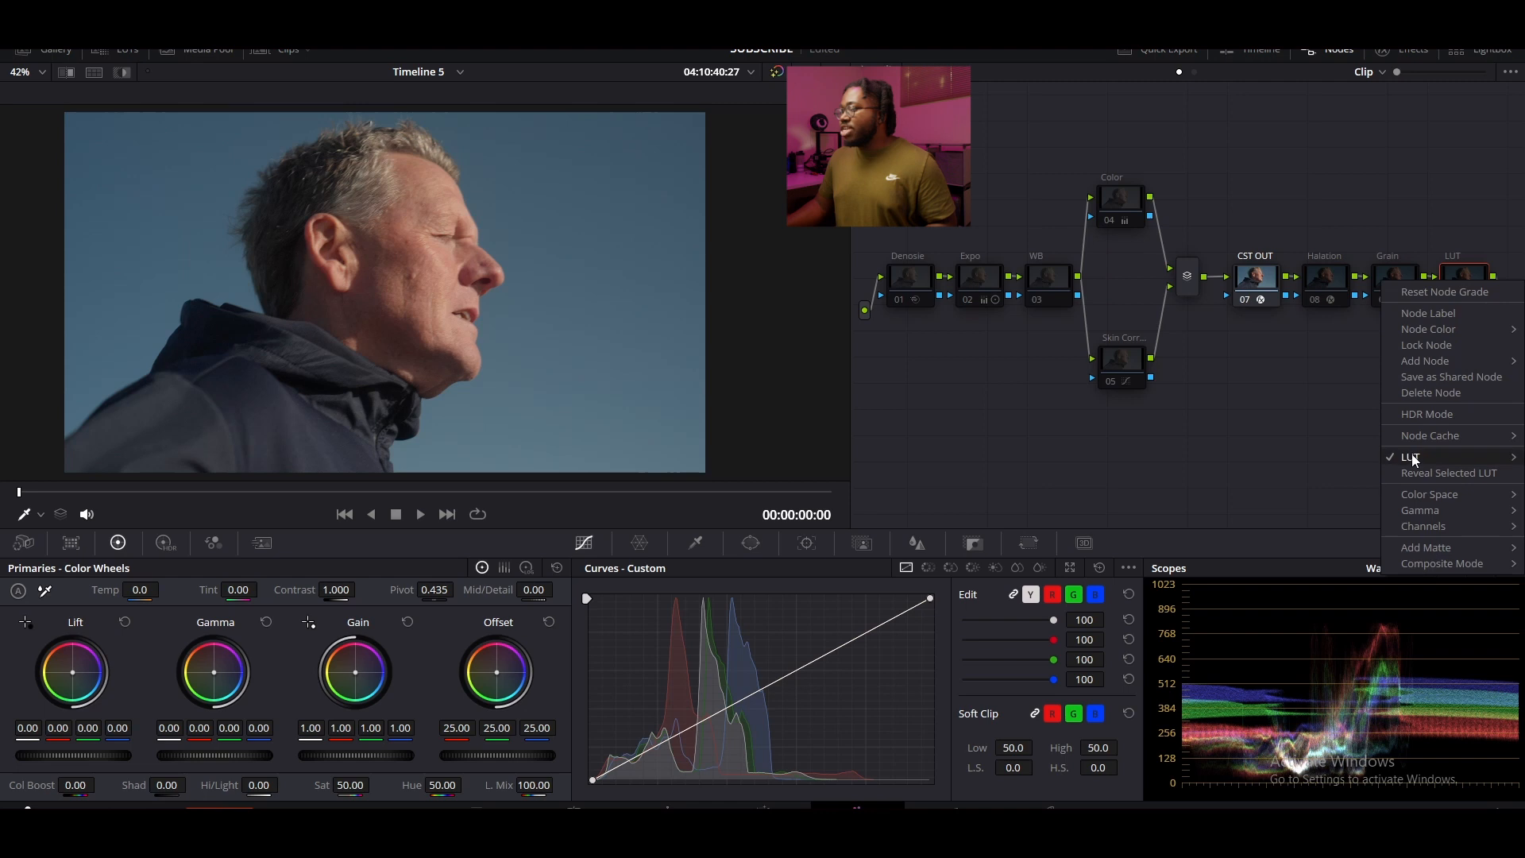
{"action": "mouse_move", "coordinate": [1414, 457]}
{"action": "mouse_move", "coordinate": [1213, 589]}
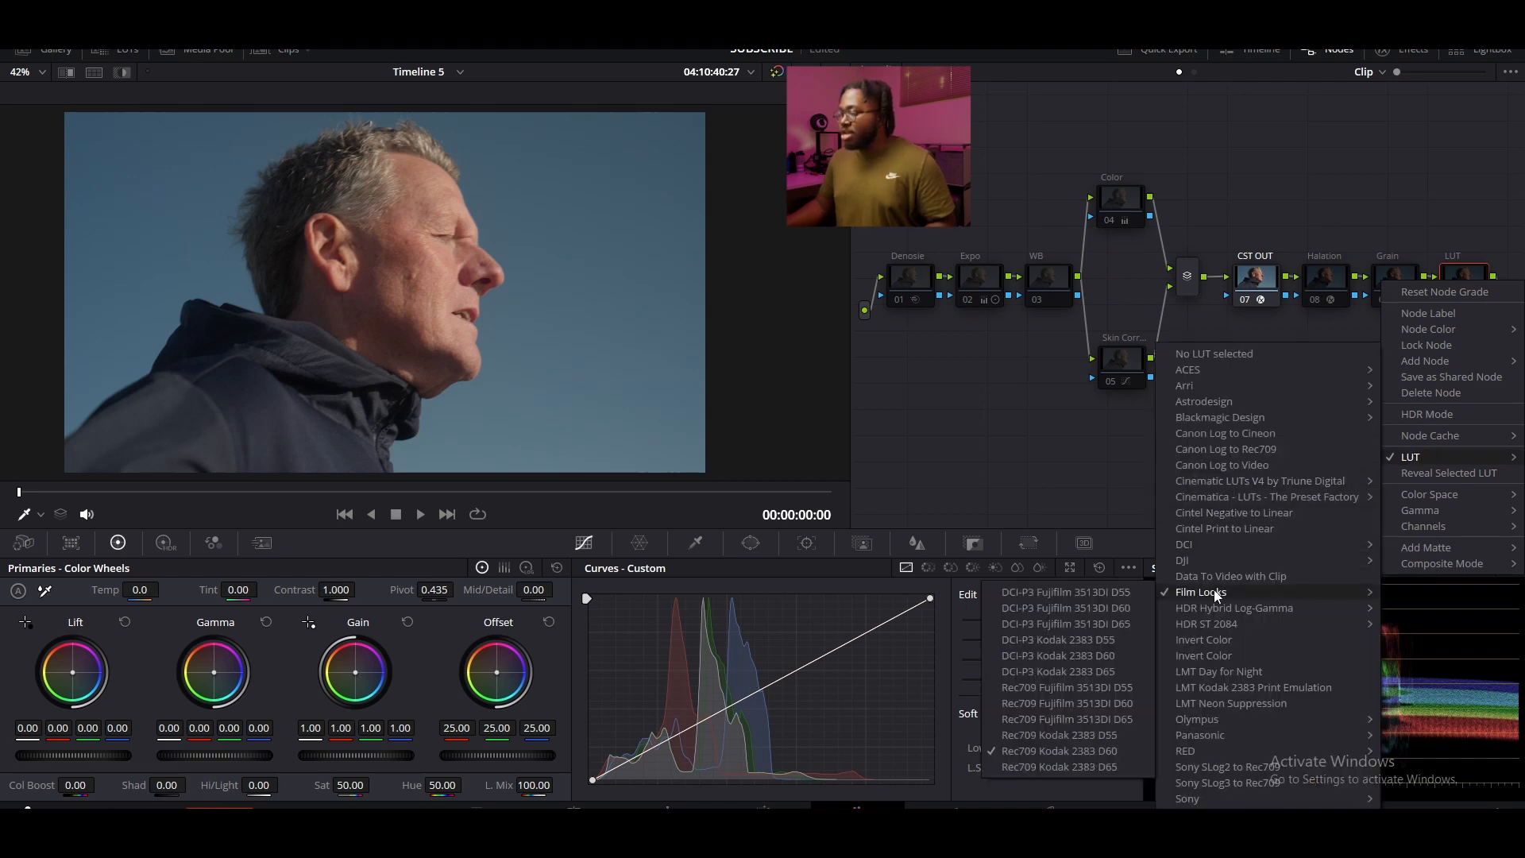
{"action": "left_click", "coordinate": [1108, 754]}
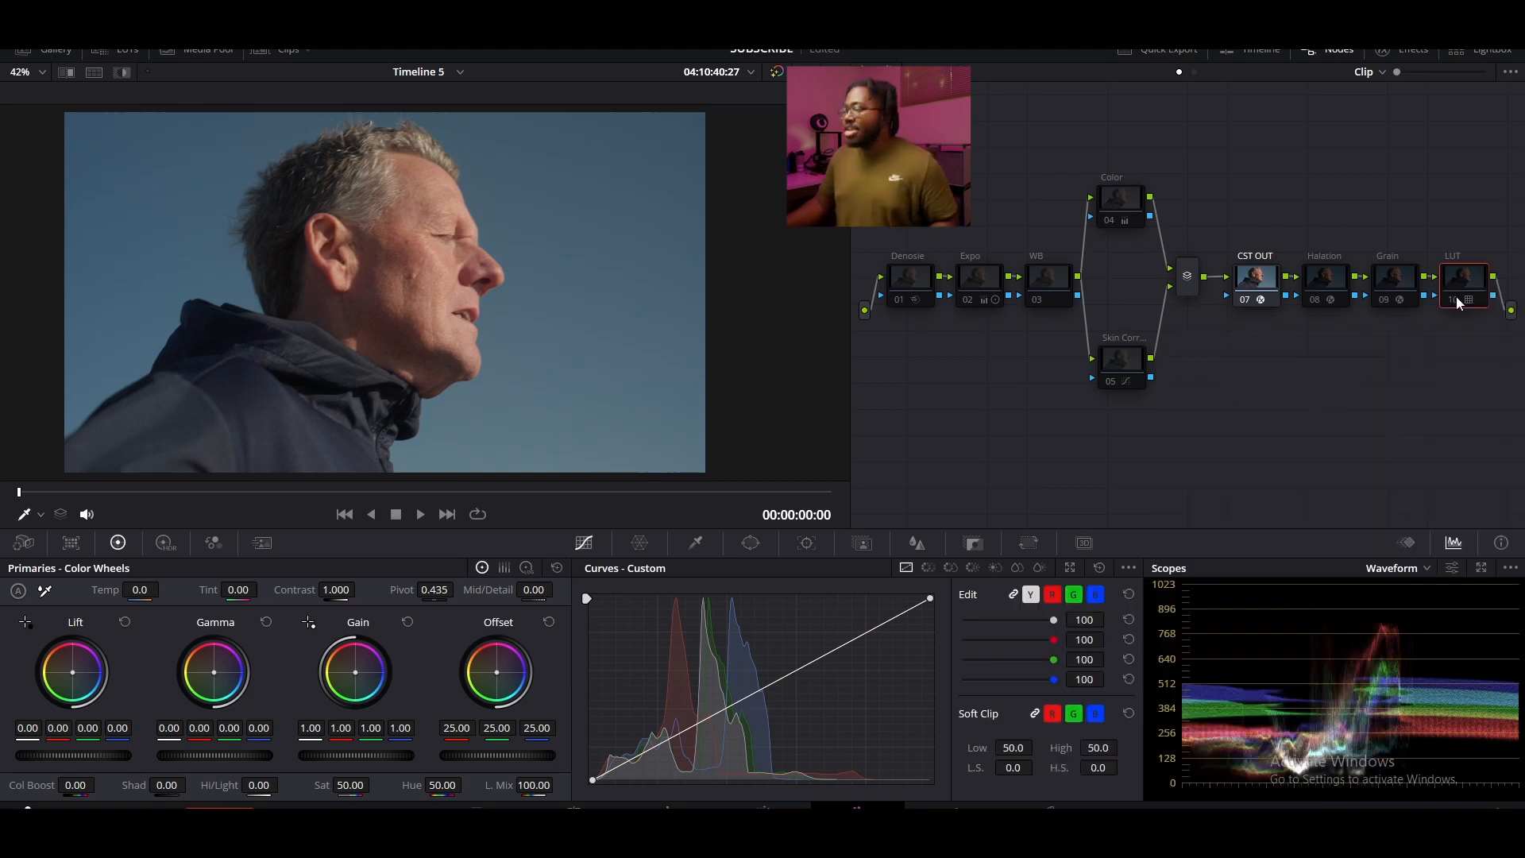
{"action": "left_click", "coordinate": [1455, 299]}
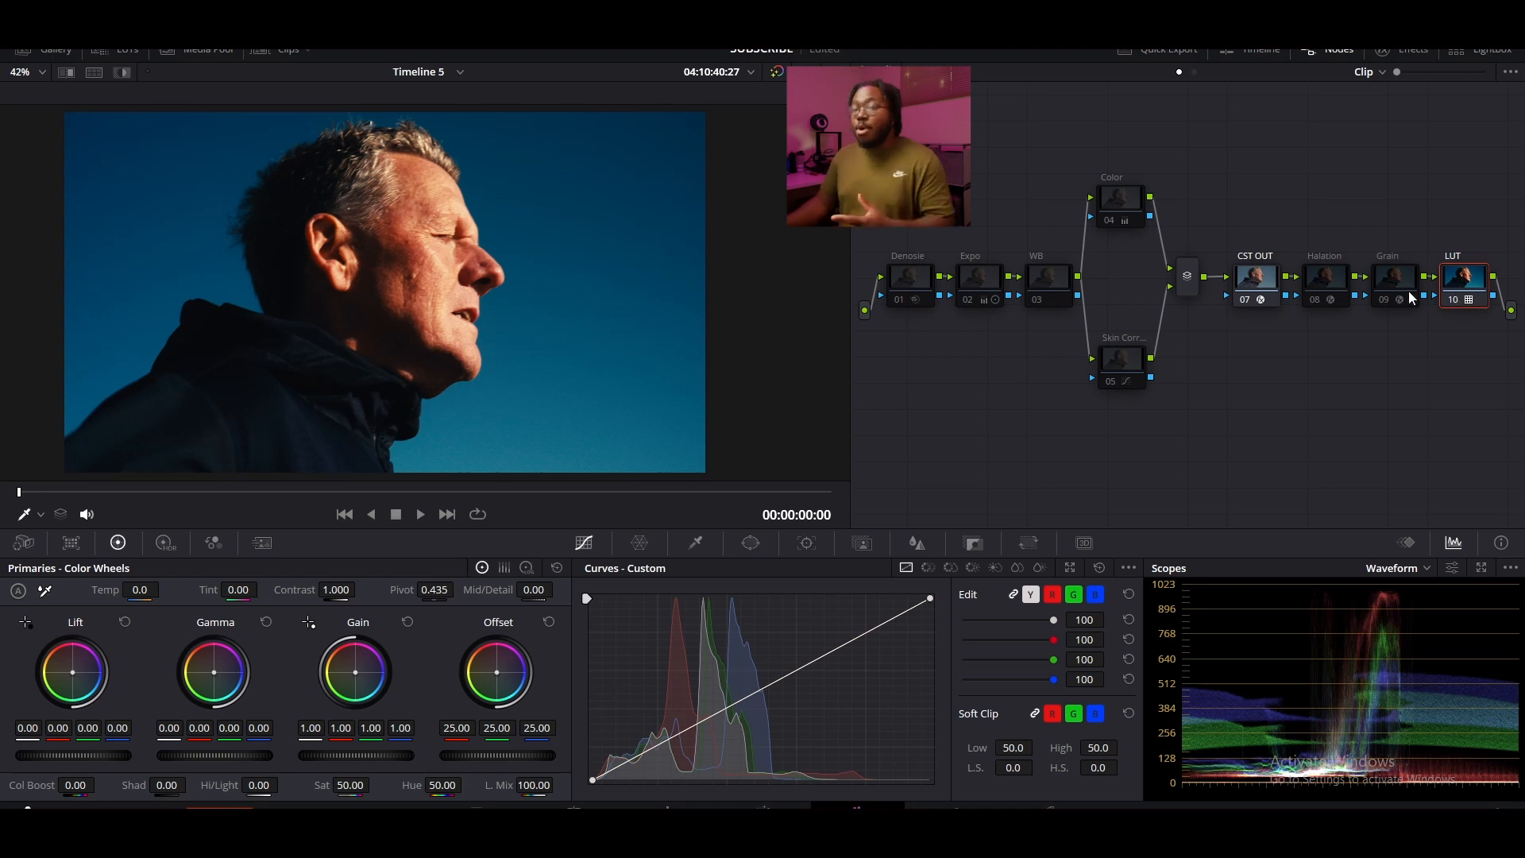
Enable the denoise, Expo and WB nodes, and try a temperature of 100 on the WB node
{"action": "left_click", "coordinate": [896, 304]}
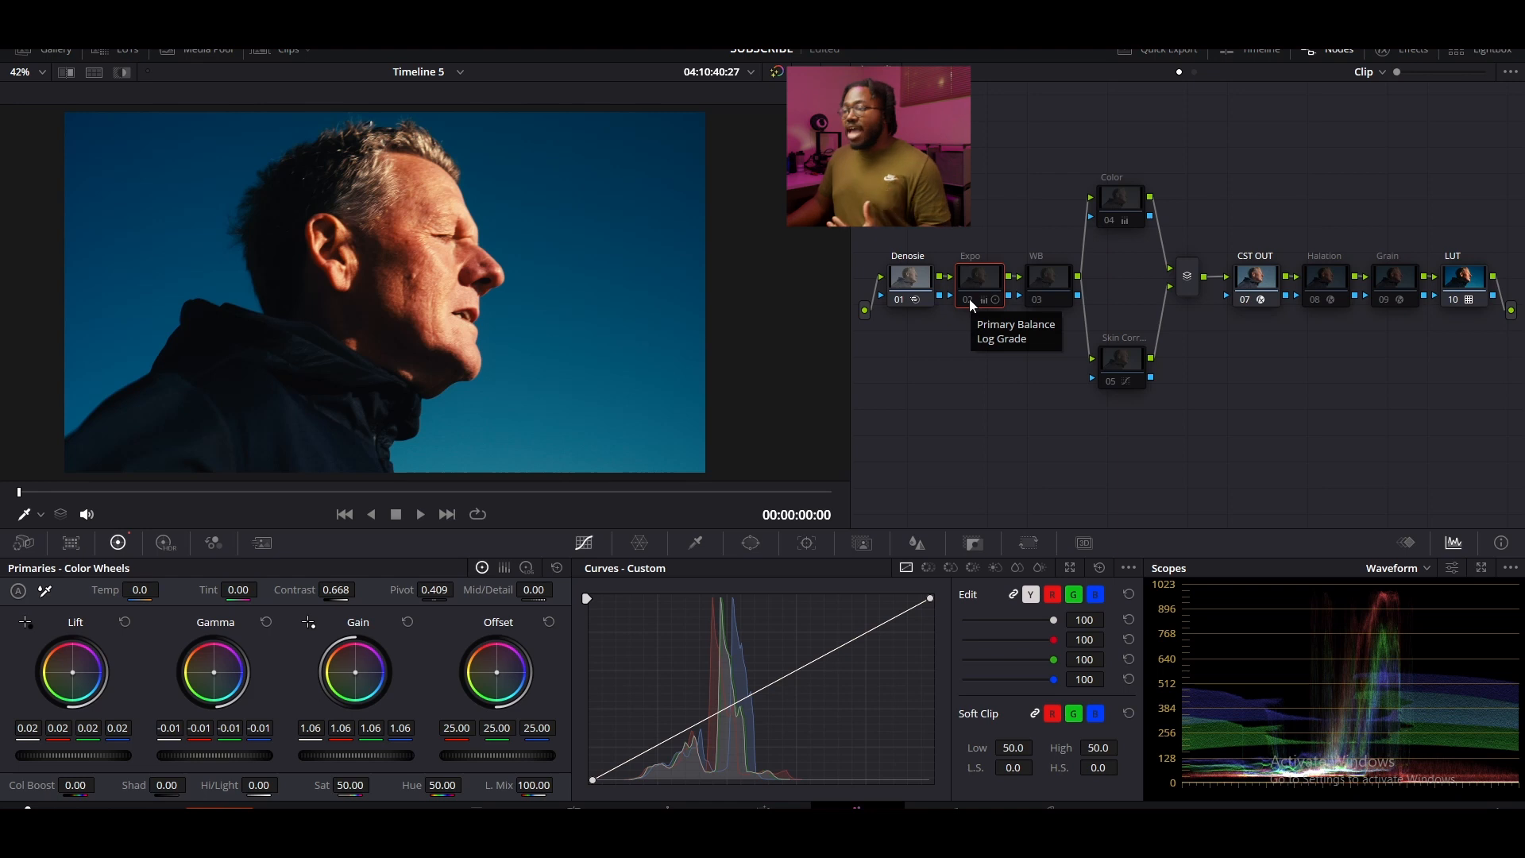
{"action": "left_click", "coordinate": [969, 299]}
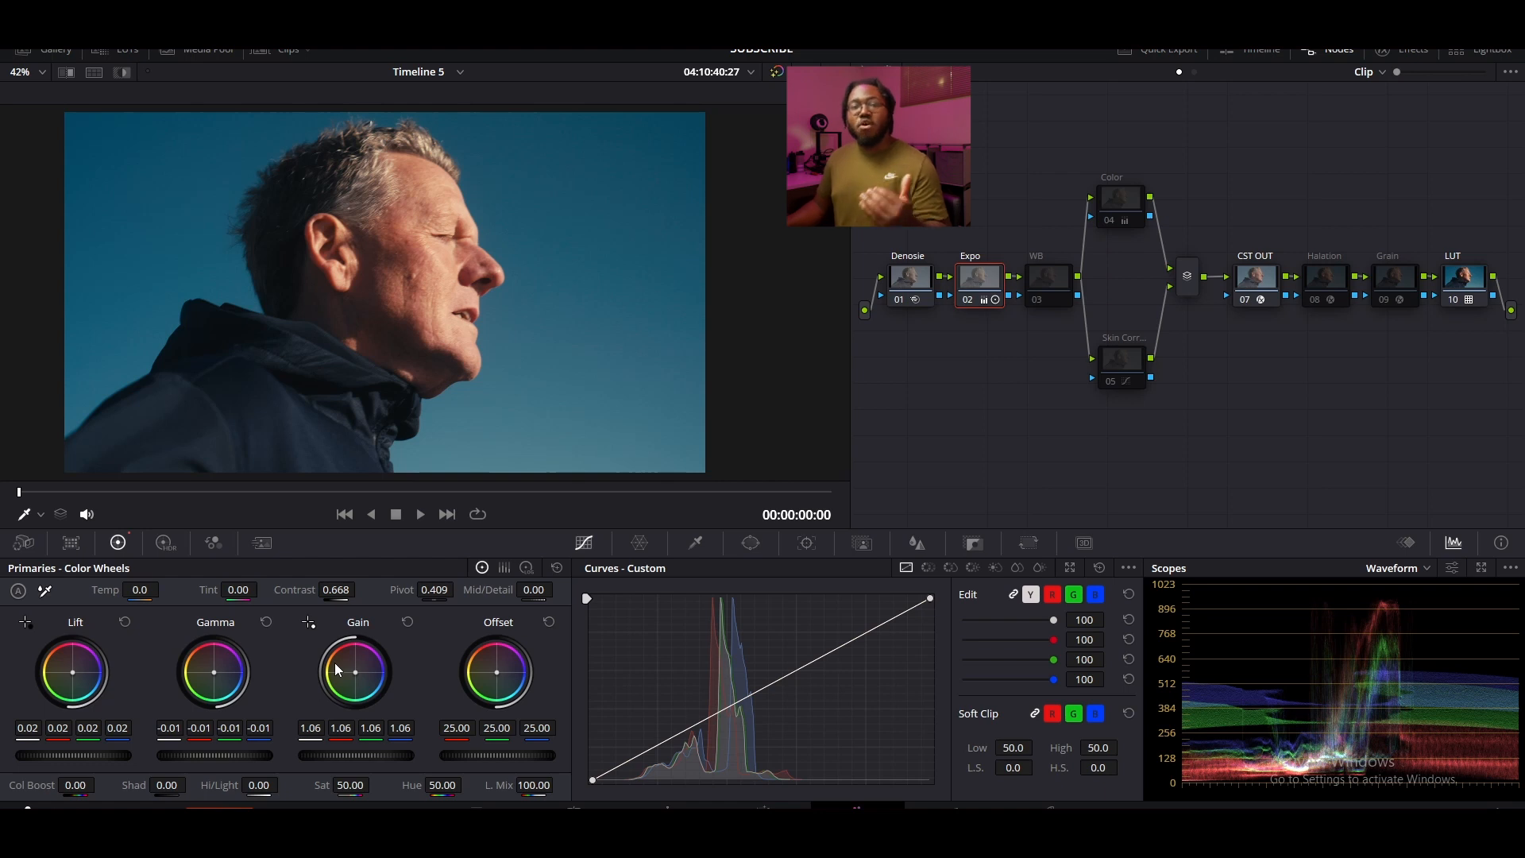
{"action": "left_click", "coordinate": [1038, 301]}
{"action": "key", "text": "ctrl+d"}
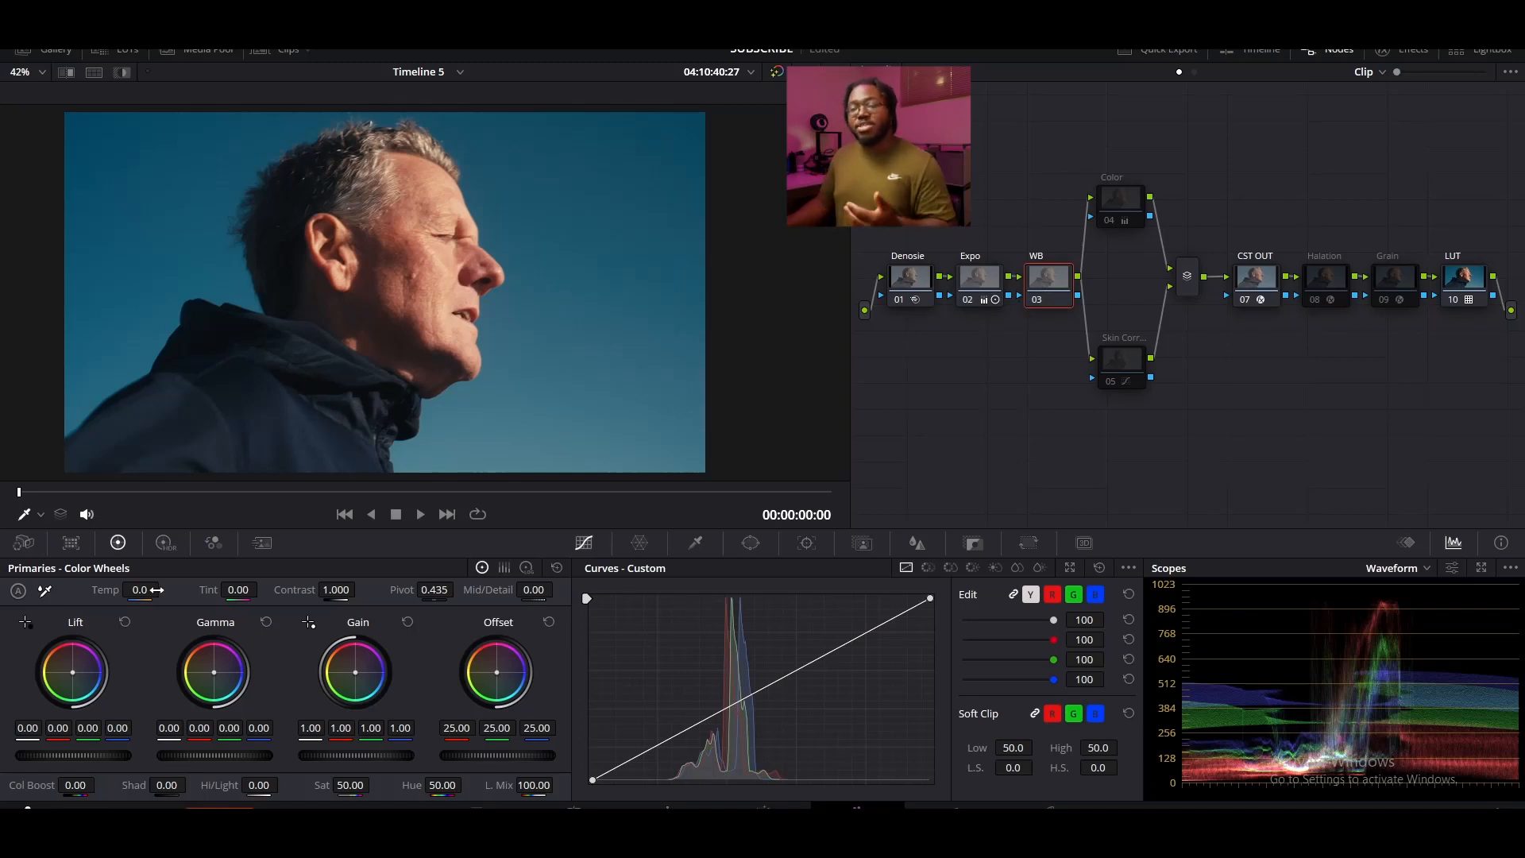
{"action": "mouse_move", "coordinate": [142, 590]}
{"action": "left_mouse_down"}
{"action": "mouse_move", "coordinate": [445, 590]}
{"action": "mouse_move", "coordinate": [151, 589]}
{"action": "left_mouse_up"}
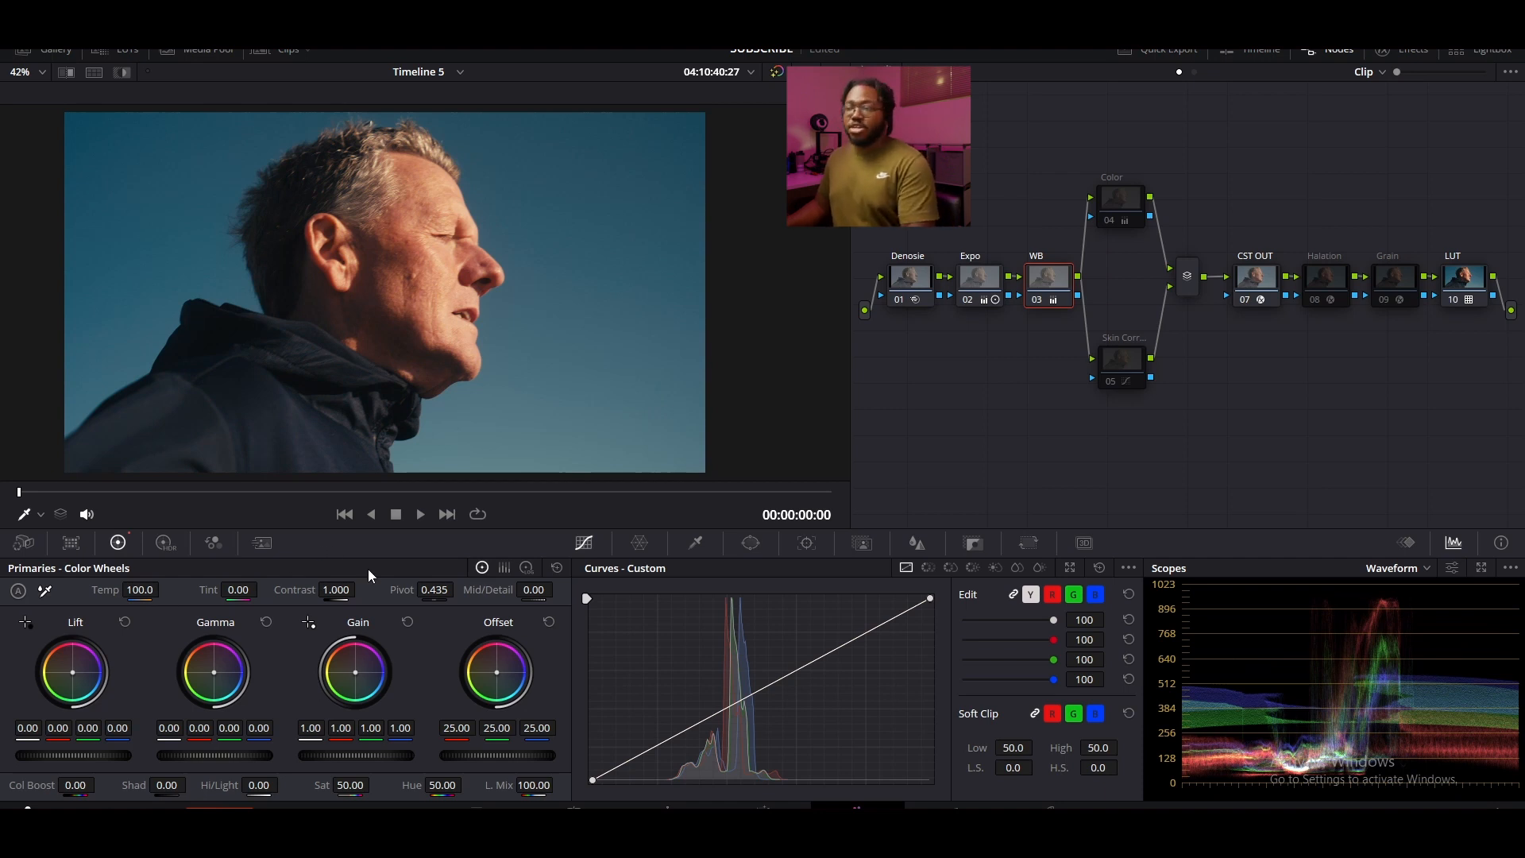
Enable the Color node and briefly compare its grade with the Lift color balance reset
{"action": "left_click_drag", "start_coordinate": [1099, 232], "coordinate": [1099, 260]}
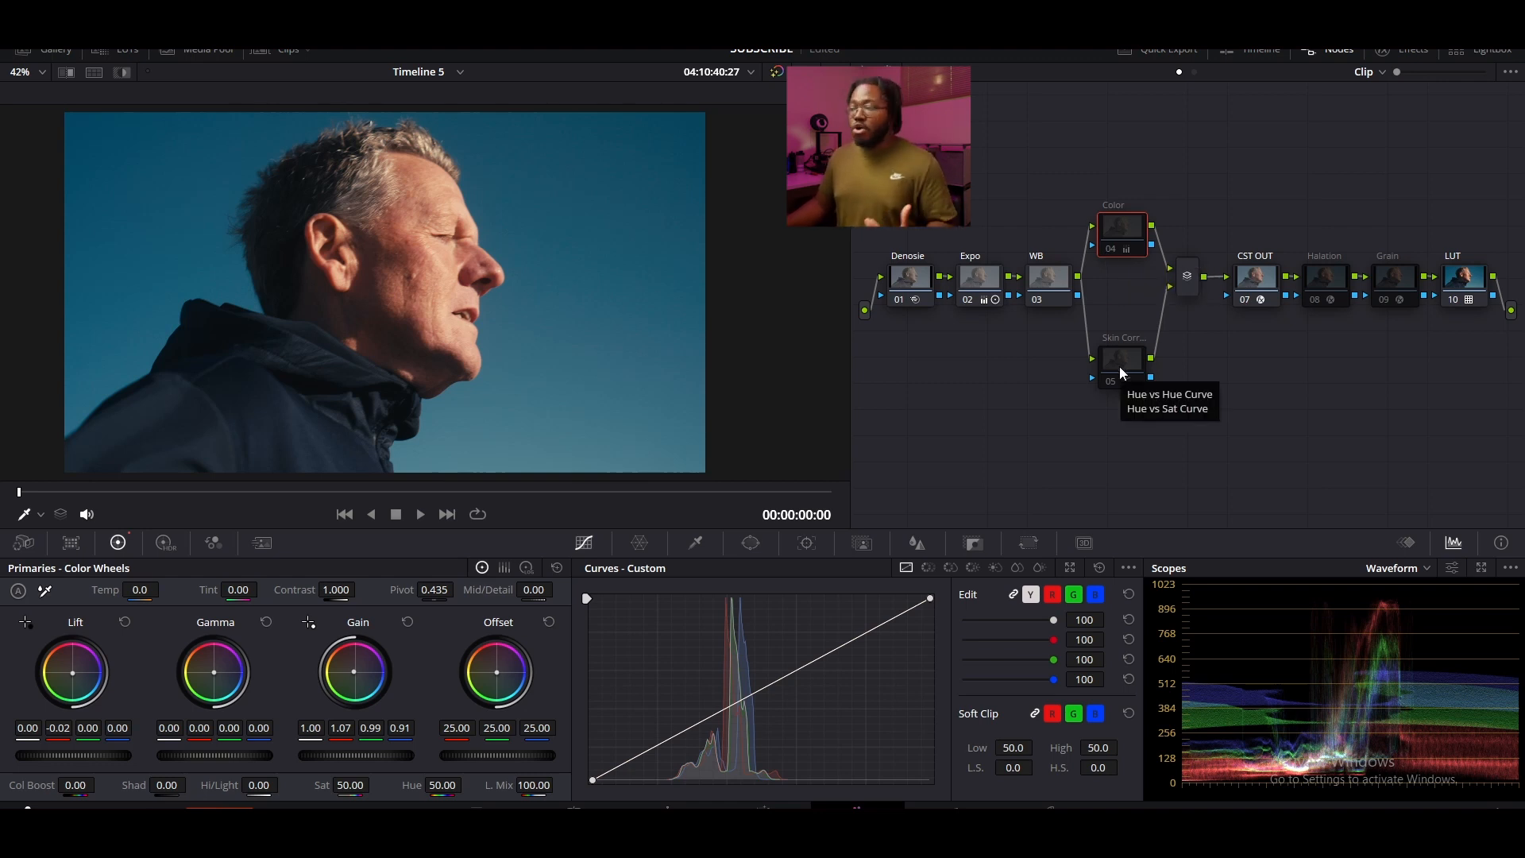
{"action": "key", "text": "ctrl+d"}
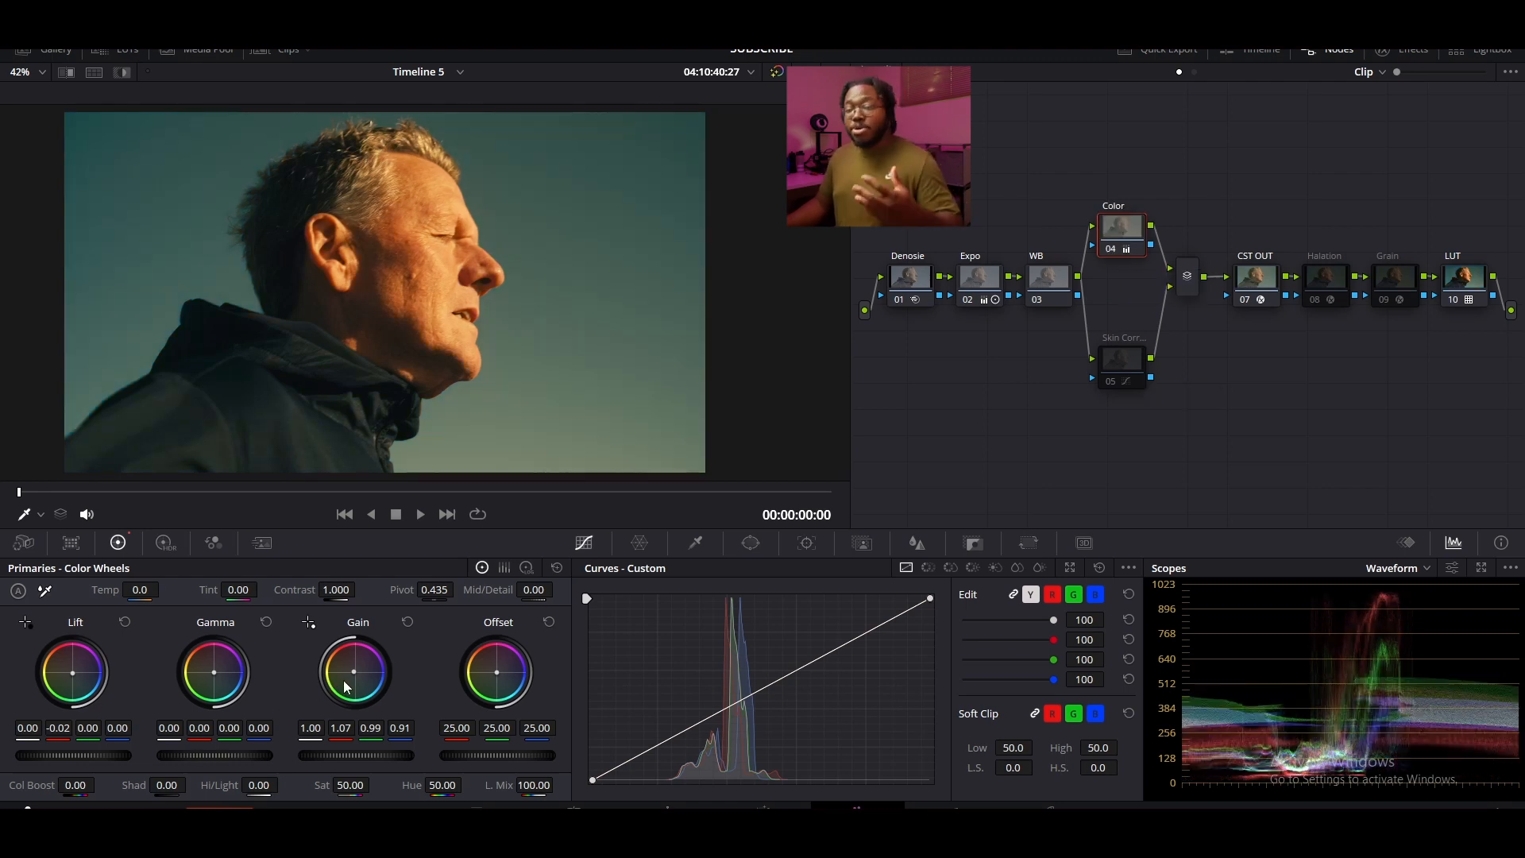
{"action": "double_click", "coordinate": [83, 688]}
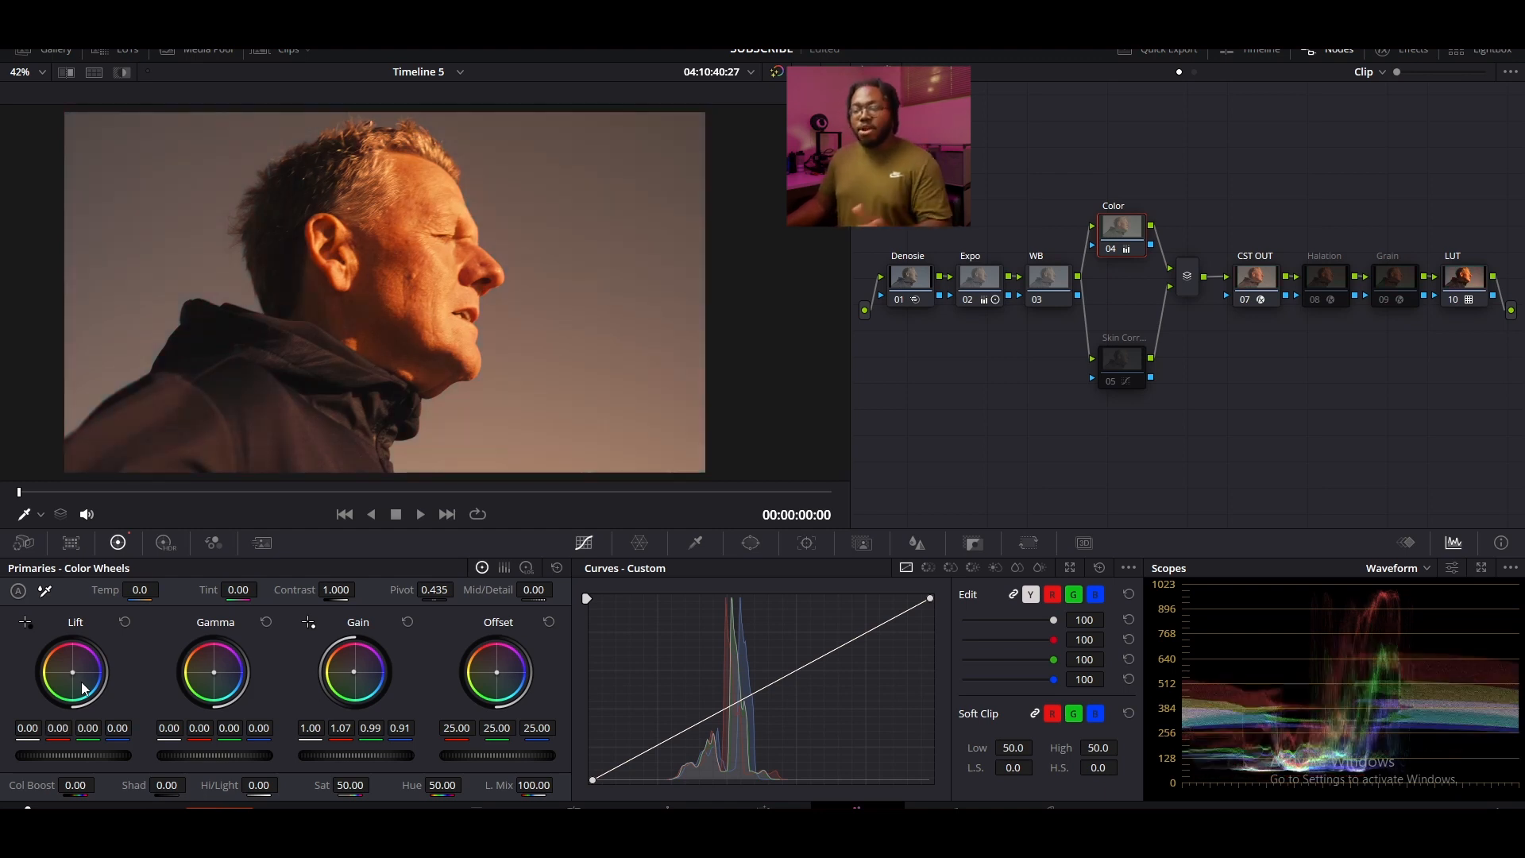
{"action": "key", "text": "ctrl+z"}
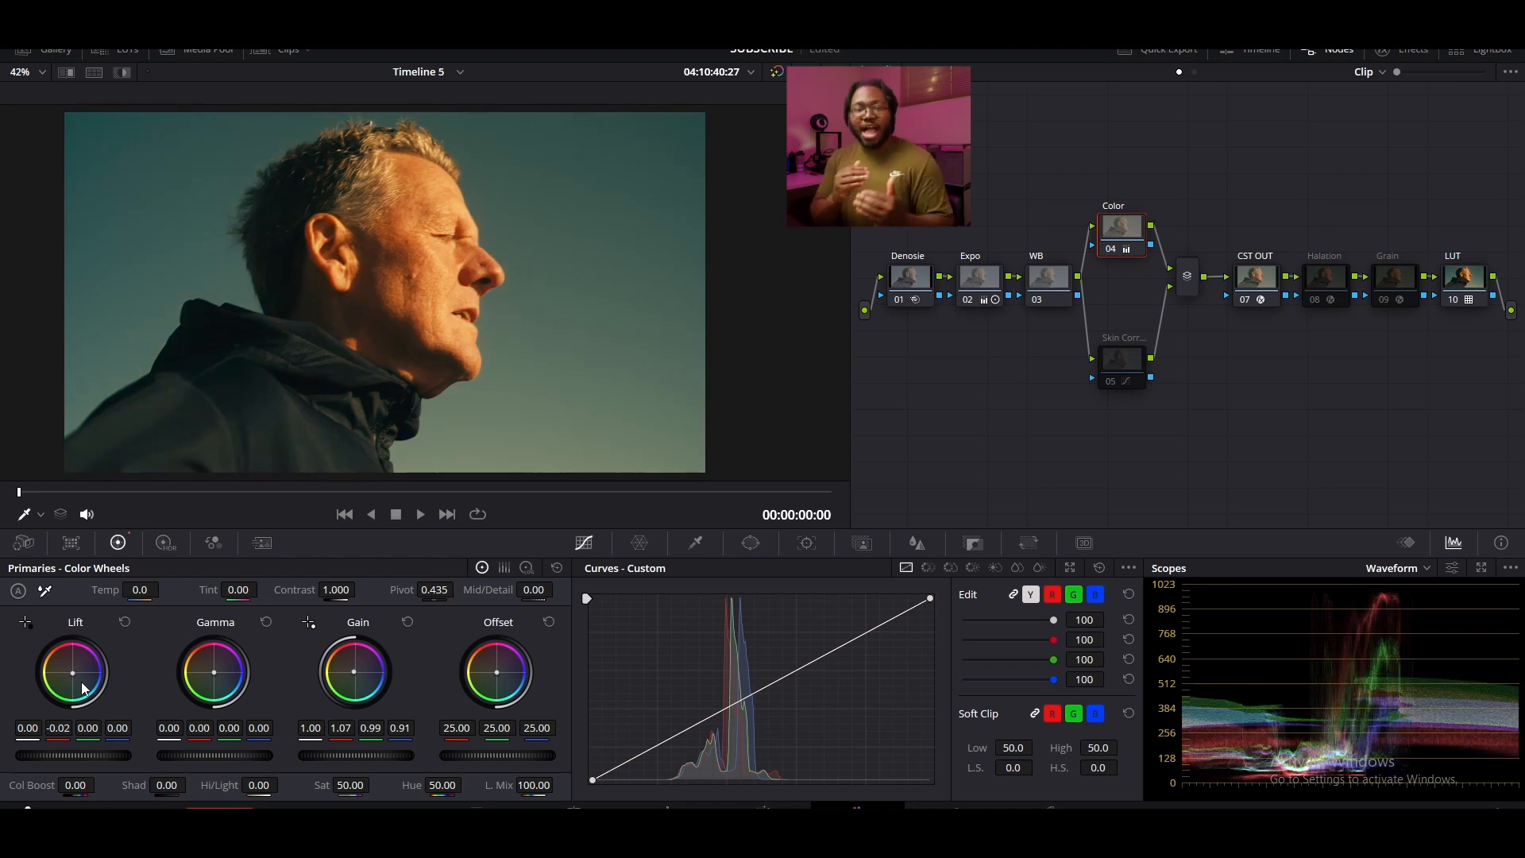
Enable the skin correction node and open its Hue Vs Hue curve
{"action": "scroll", "coordinate": [424, 275], "scroll_direction": "up", "scroll_amount": 5}
{"action": "left_click", "coordinate": [1109, 380]}
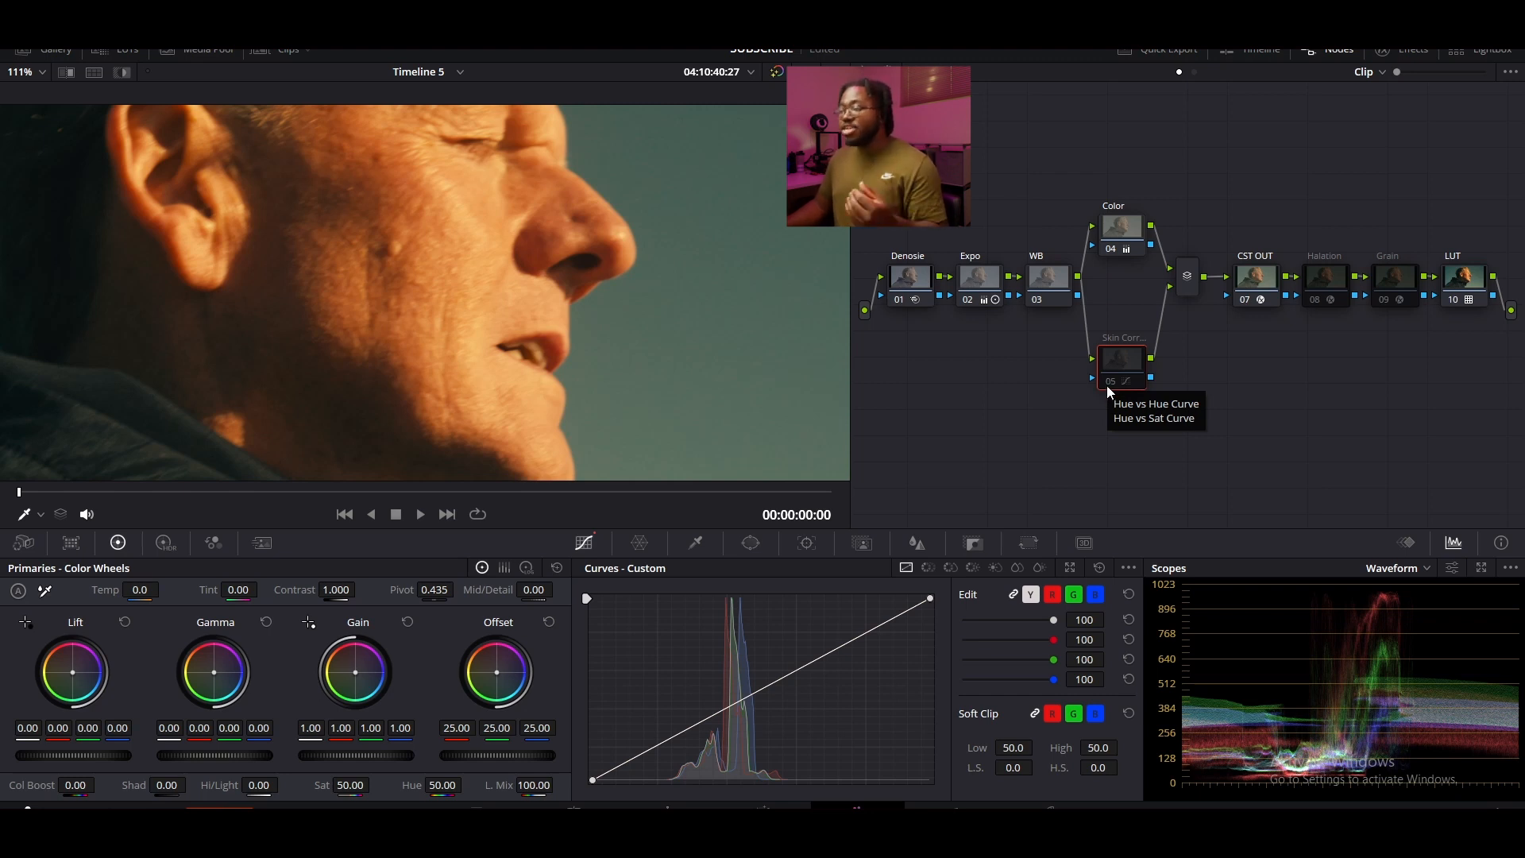
{"action": "left_click", "coordinate": [1108, 381]}
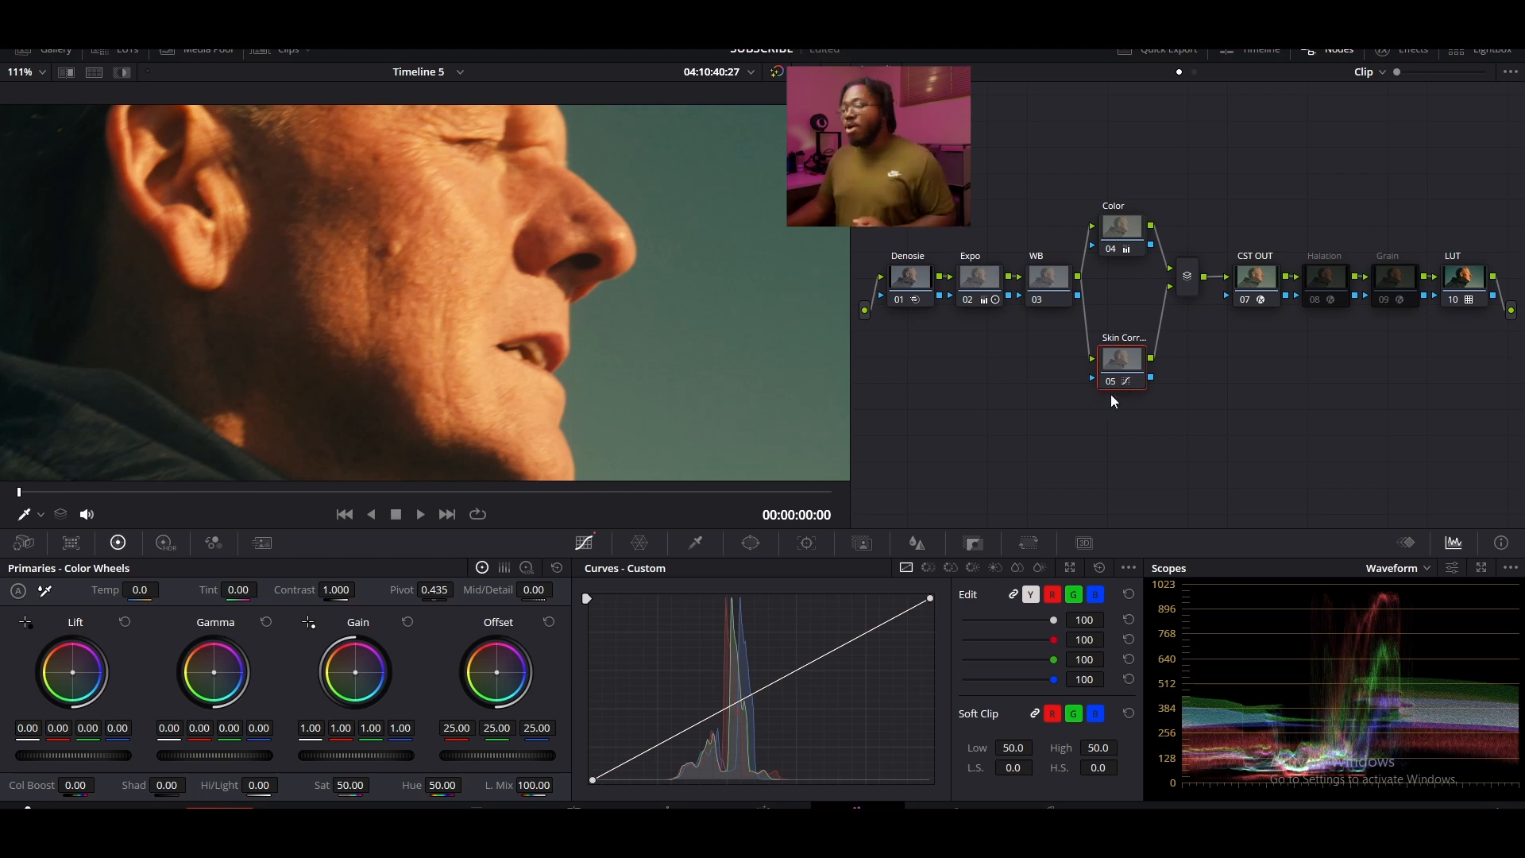
{"action": "left_click", "coordinate": [928, 568]}
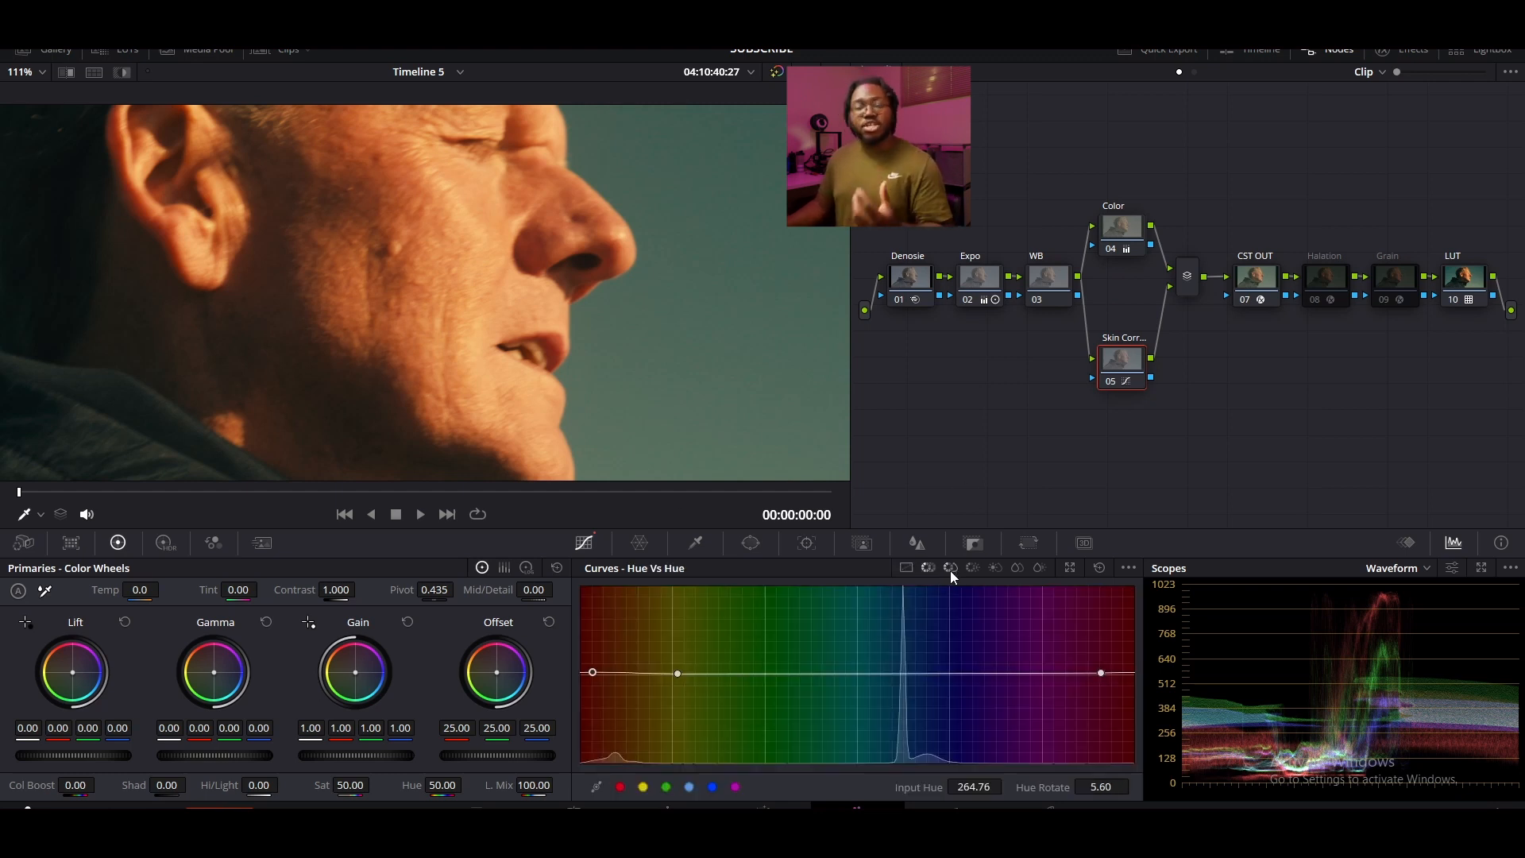
Sample the cheek's skin tone on the Hue Vs Sat curve, spread its control points, and set the Hue Vs Hue skin point's rotation to 8.80
{"action": "left_click", "coordinate": [952, 566]}
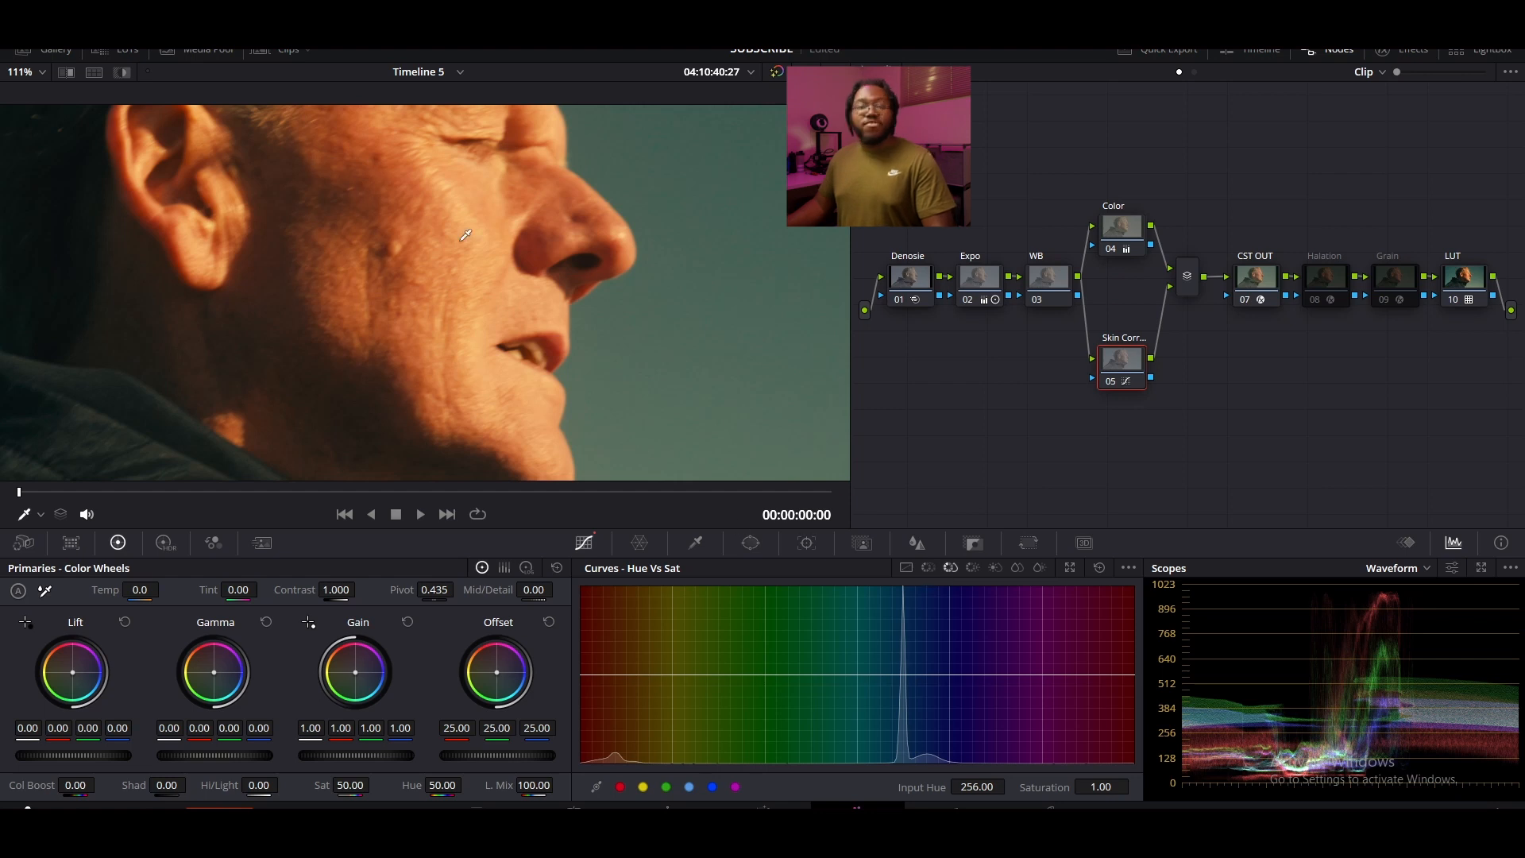
{"action": "left_click", "coordinate": [483, 230]}
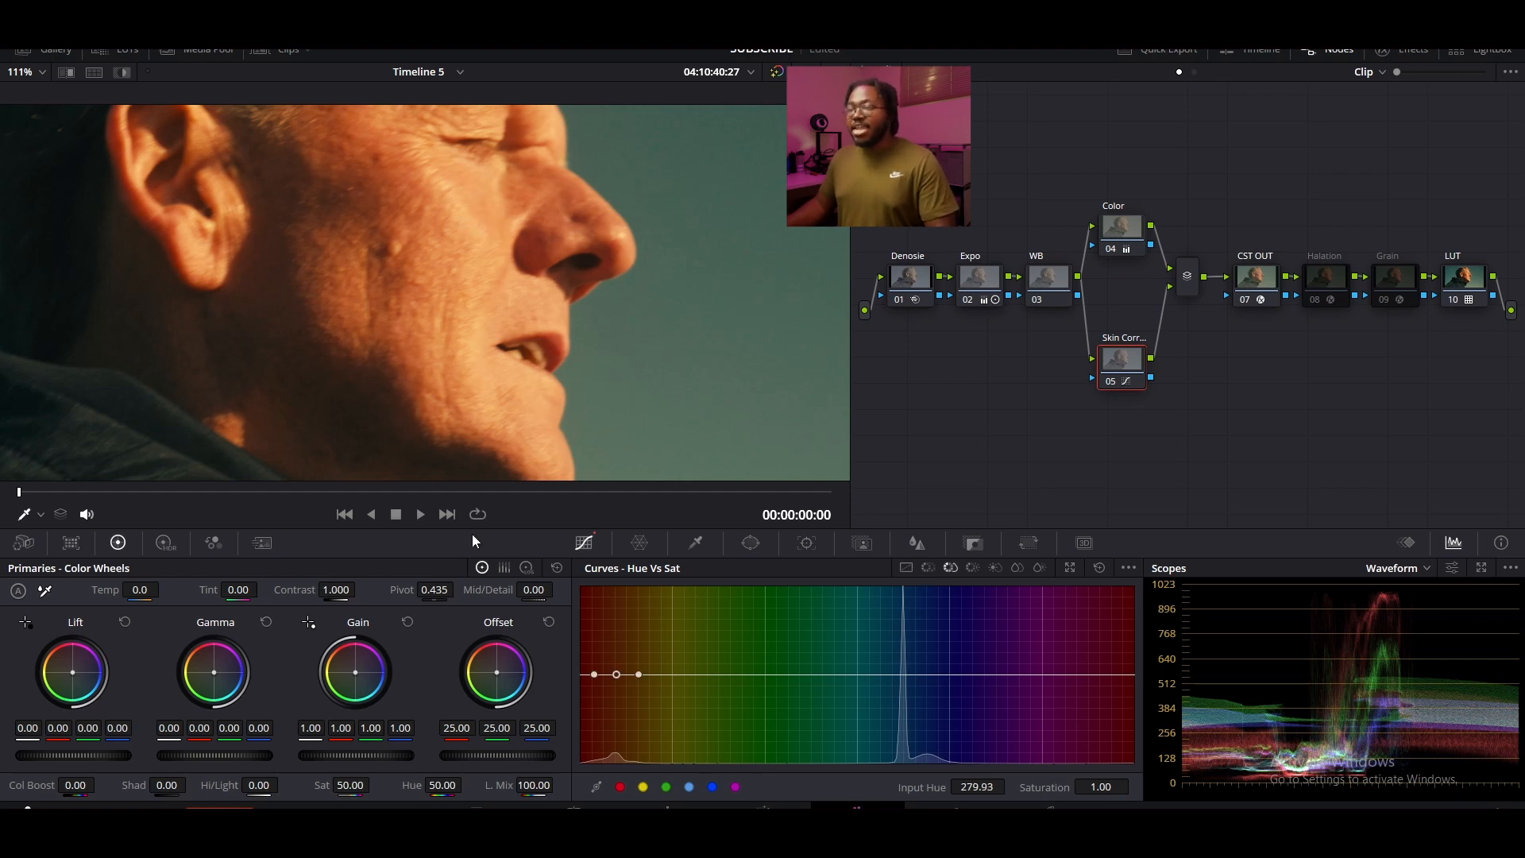
{"action": "left_click_drag", "start_coordinate": [594, 674], "coordinate": [537, 674]}
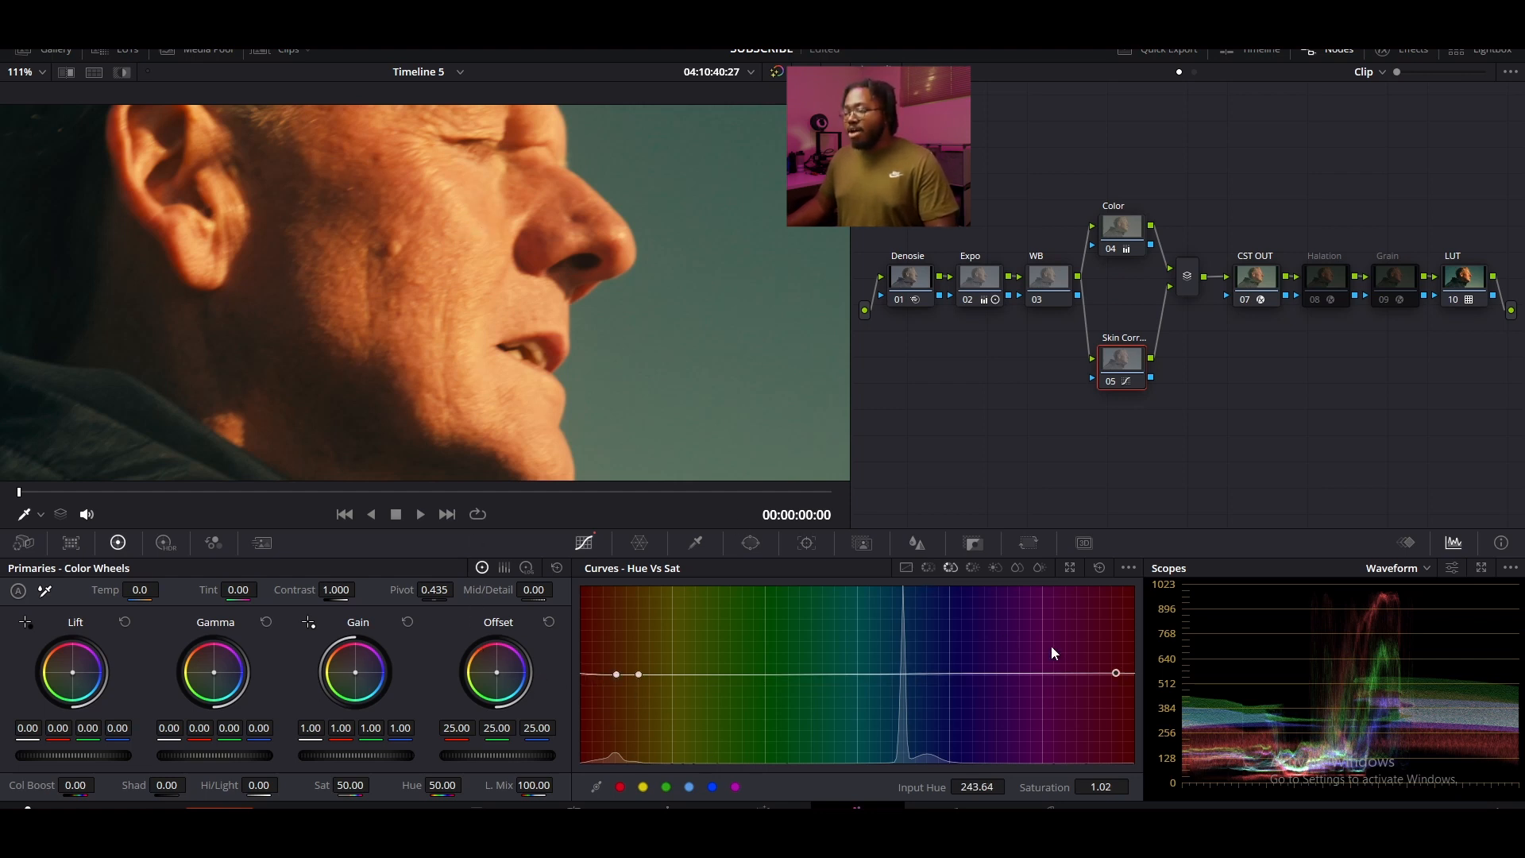
{"action": "left_click_drag", "start_coordinate": [1114, 673], "coordinate": [1087, 672]}
{"action": "left_click_drag", "start_coordinate": [639, 674], "coordinate": [661, 674]}
{"action": "mouse_move", "coordinate": [616, 674]}
{"action": "left_mouse_down"}
{"action": "mouse_move", "coordinate": [617, 699]}
{"action": "mouse_move", "coordinate": [610, 637]}
{"action": "mouse_move", "coordinate": [610, 695]}
{"action": "mouse_move", "coordinate": [590, 670]}
{"action": "left_mouse_up"}
{"action": "left_click", "coordinate": [927, 568]}
{"action": "key", "text": "ctrl+d"}
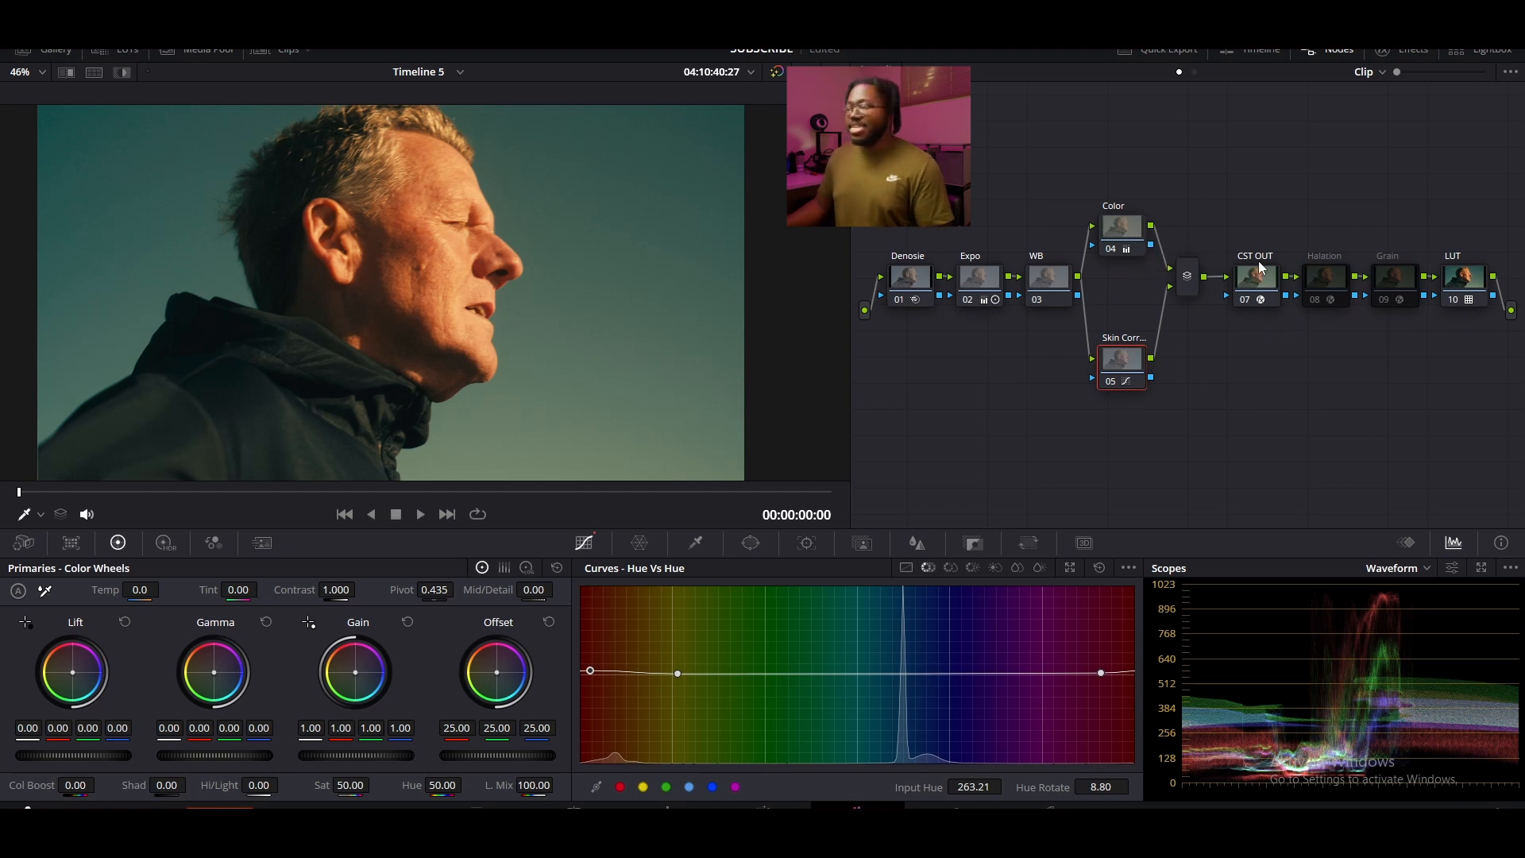
Enable the Halation node and view its isolated regions in the effect settings
{"action": "left_click", "coordinate": [1311, 303]}
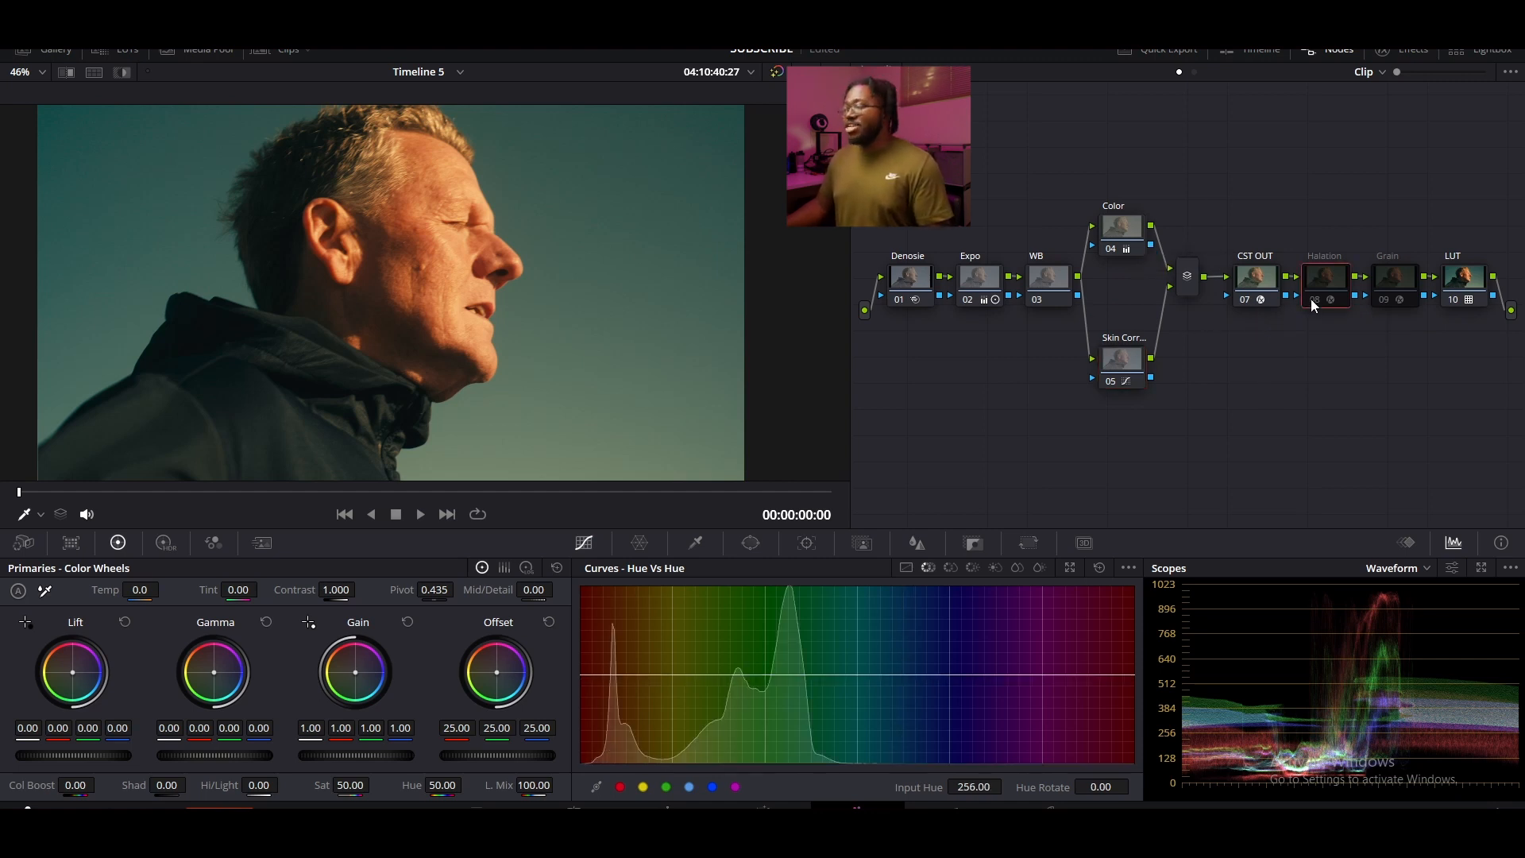
{"action": "left_click", "coordinate": [1311, 303]}
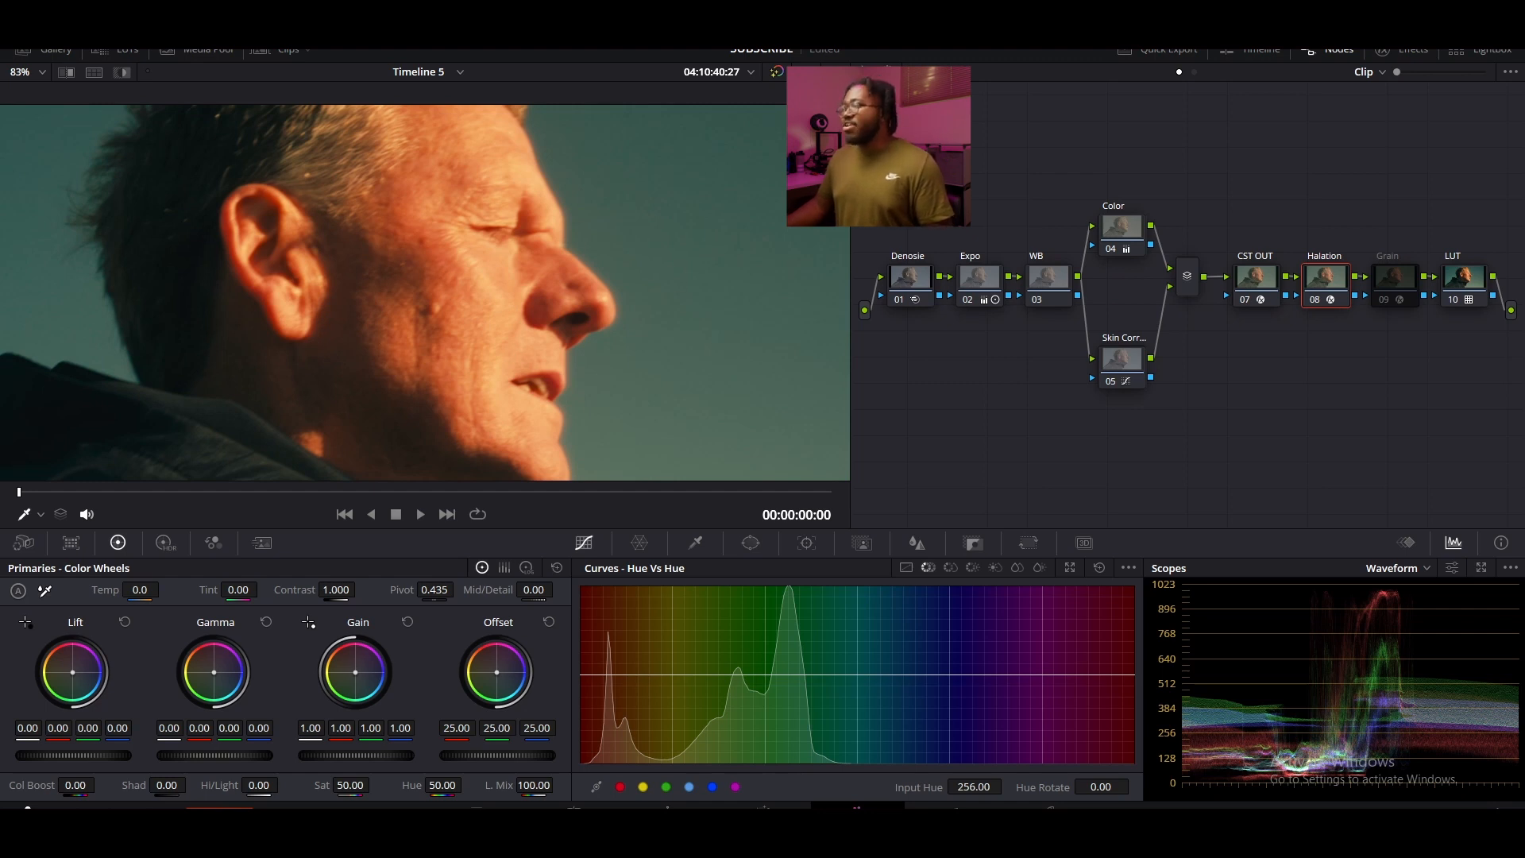
{"action": "left_click", "coordinate": [1402, 49]}
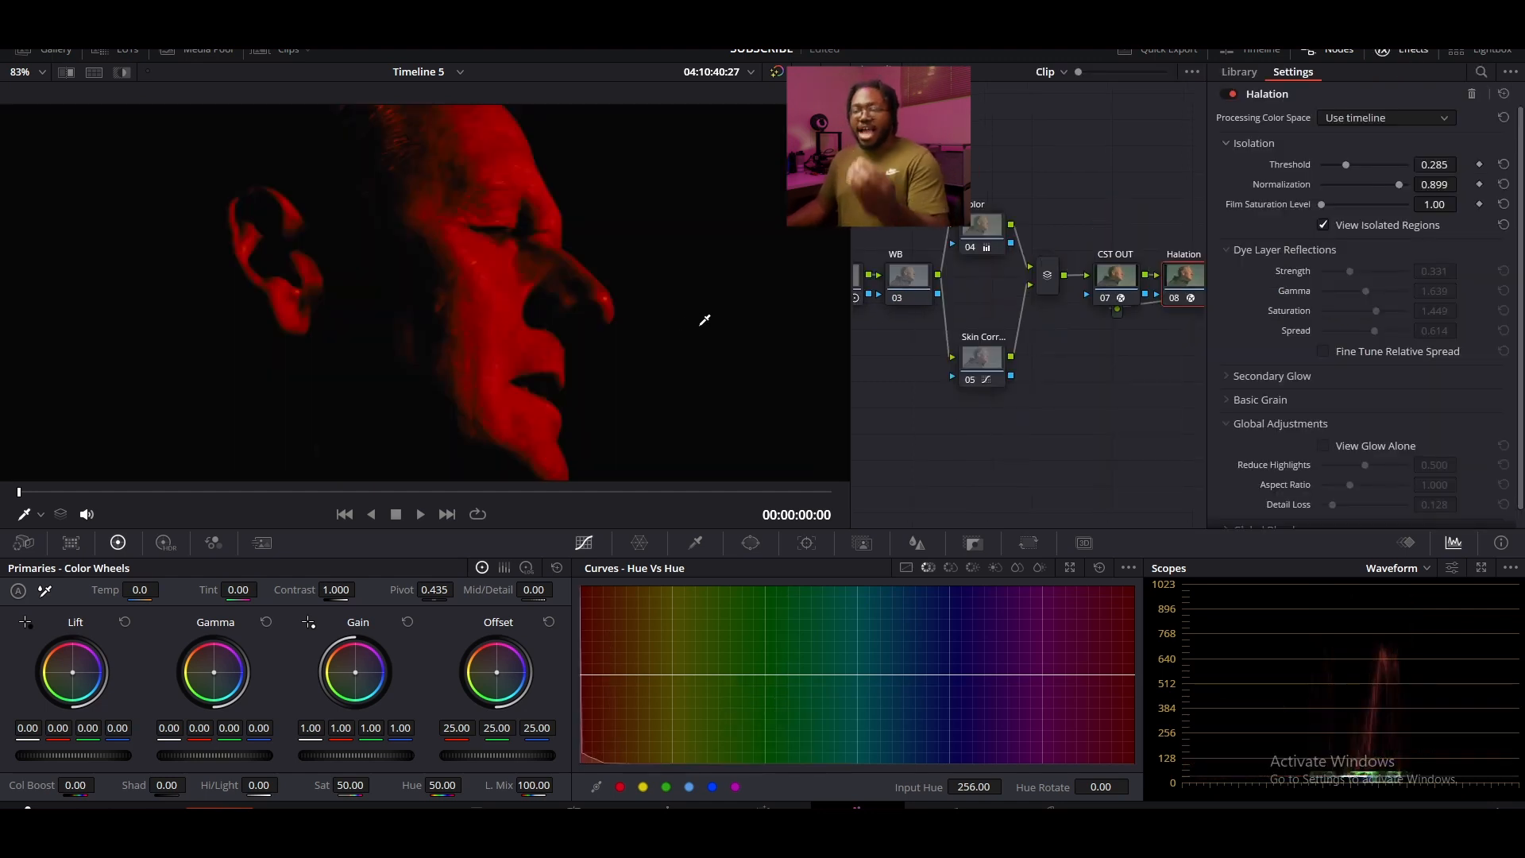
Enable the Grain node, apply the 16mm 250D film grain preset, and increase the grain size
{"action": "left_click", "coordinate": [1391, 55]}
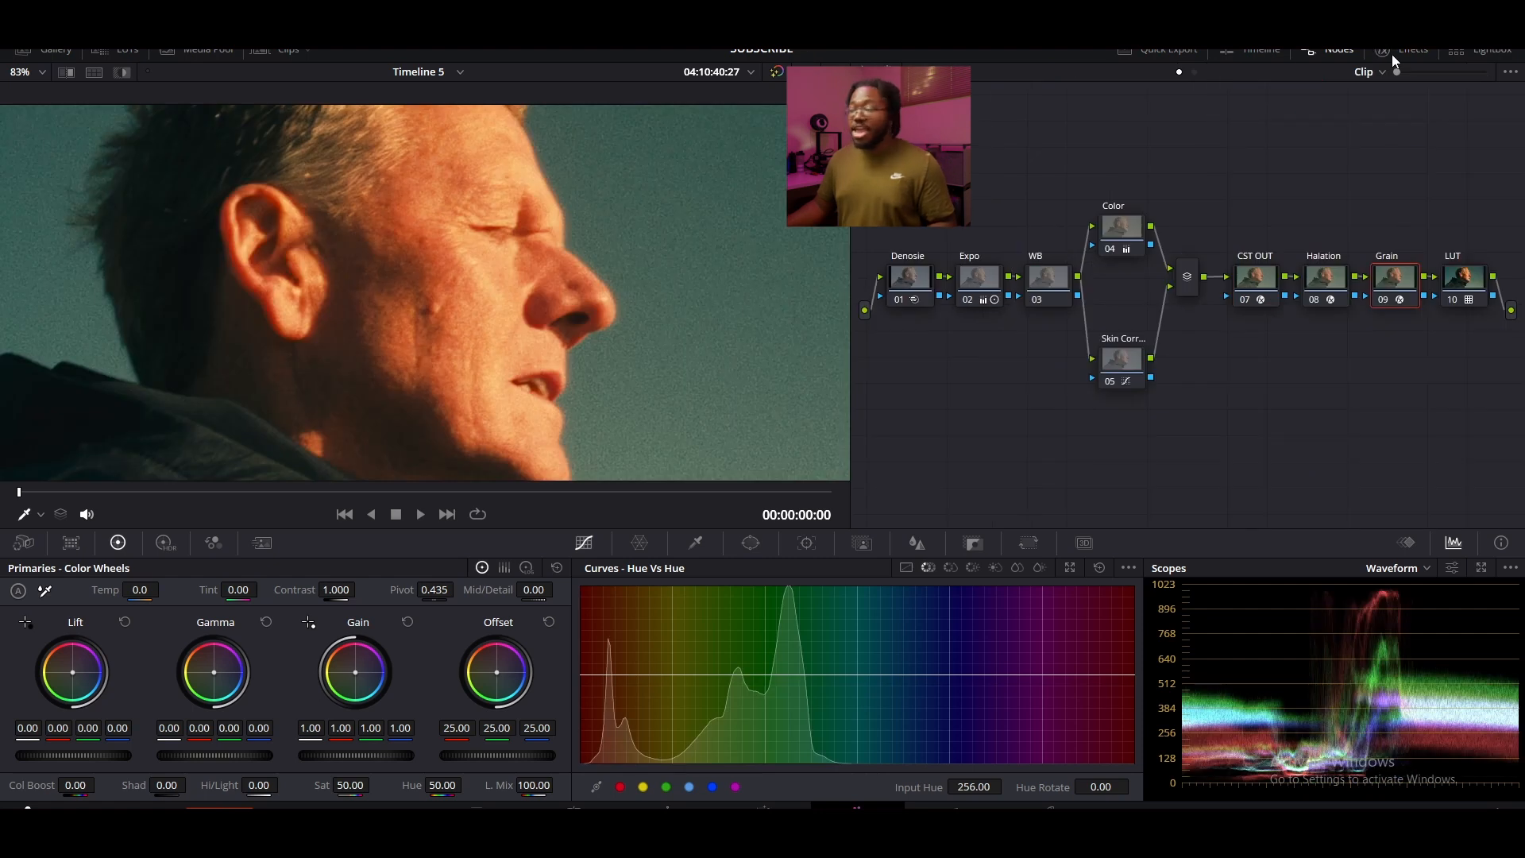
{"action": "left_click", "coordinate": [1392, 54]}
{"action": "left_click", "coordinate": [1356, 117]}
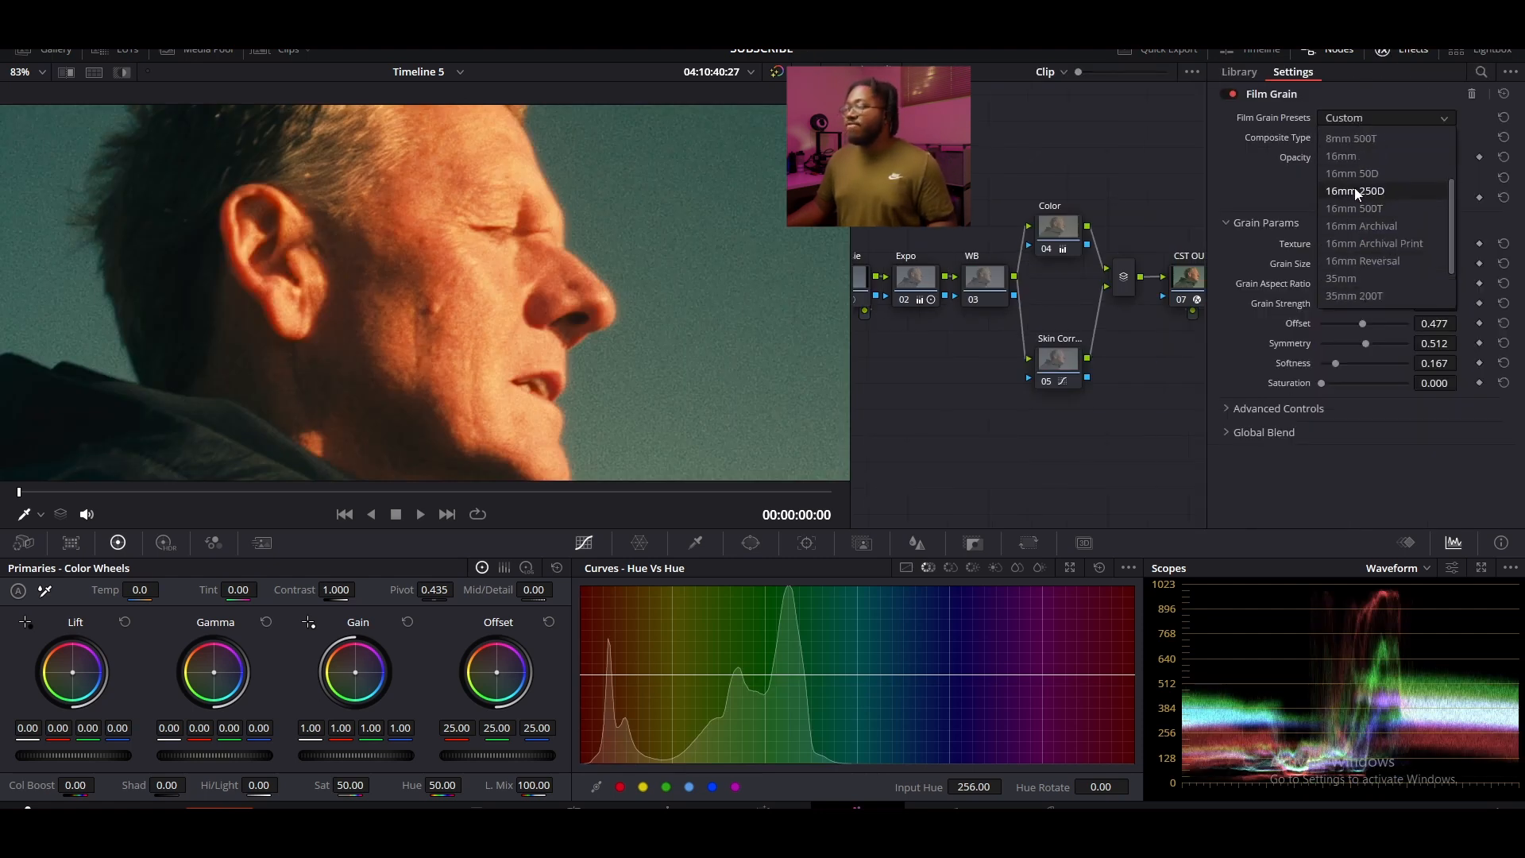
{"action": "left_click", "coordinate": [1355, 191]}
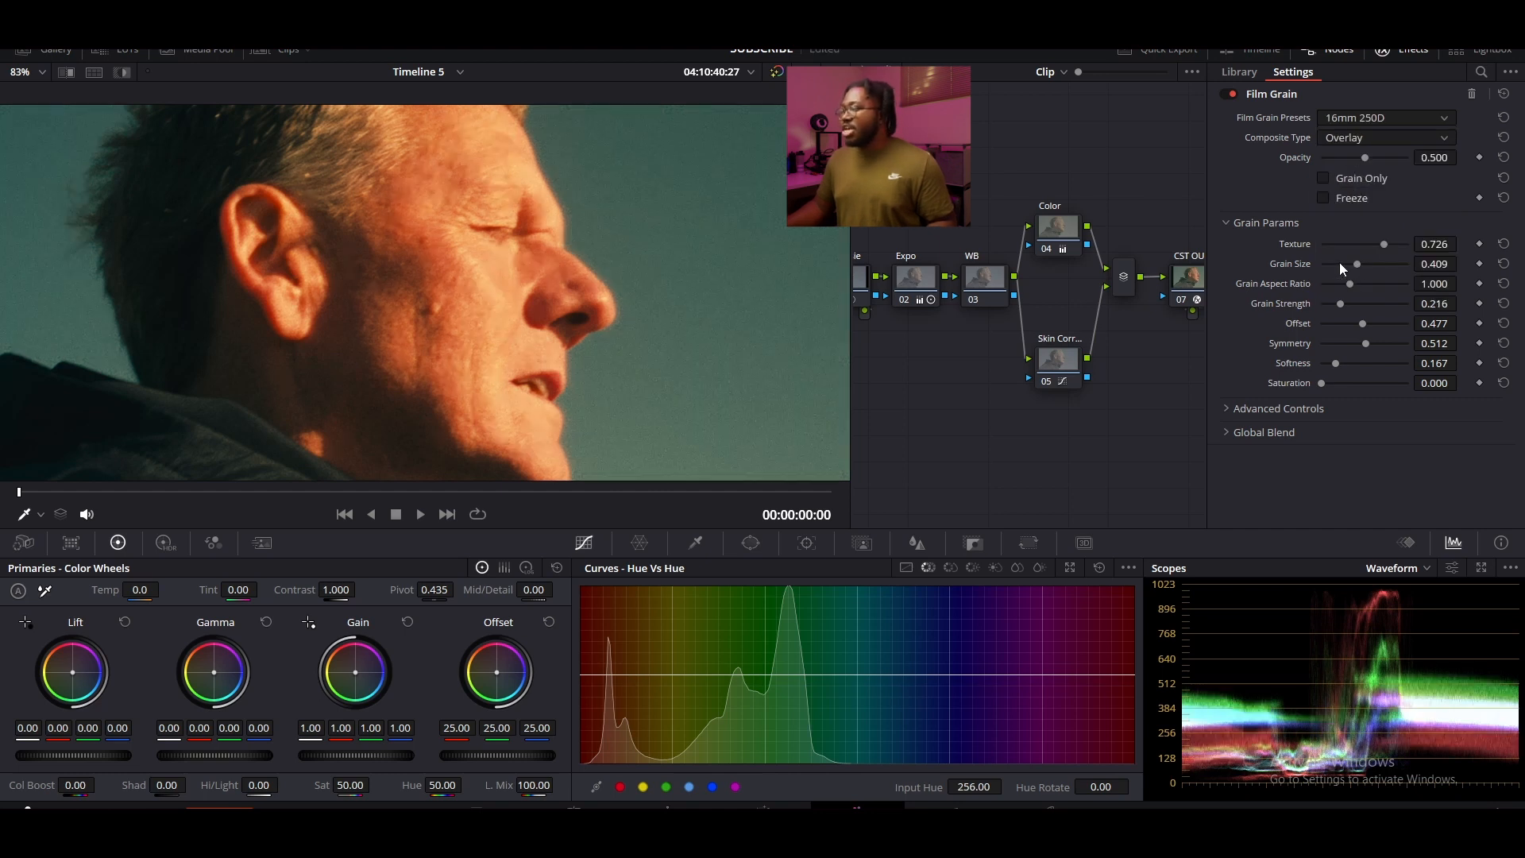
{"action": "left_click_drag", "start_coordinate": [1354, 264], "coordinate": [1383, 260]}
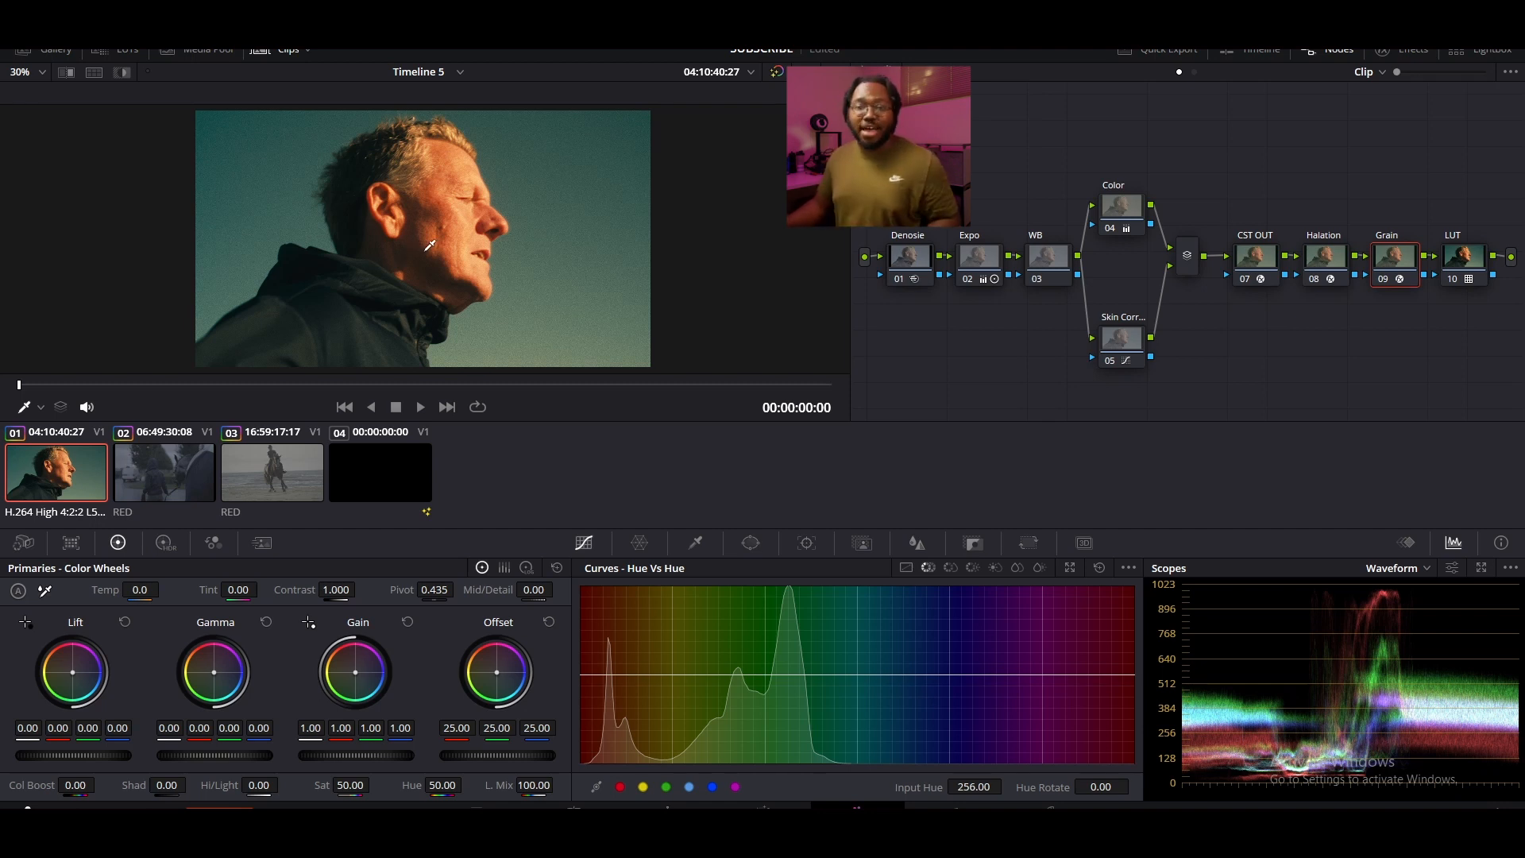
Apply the grade of clip 01 to clip 02, the shot with the horse
{"action": "left_click", "coordinate": [205, 472]}
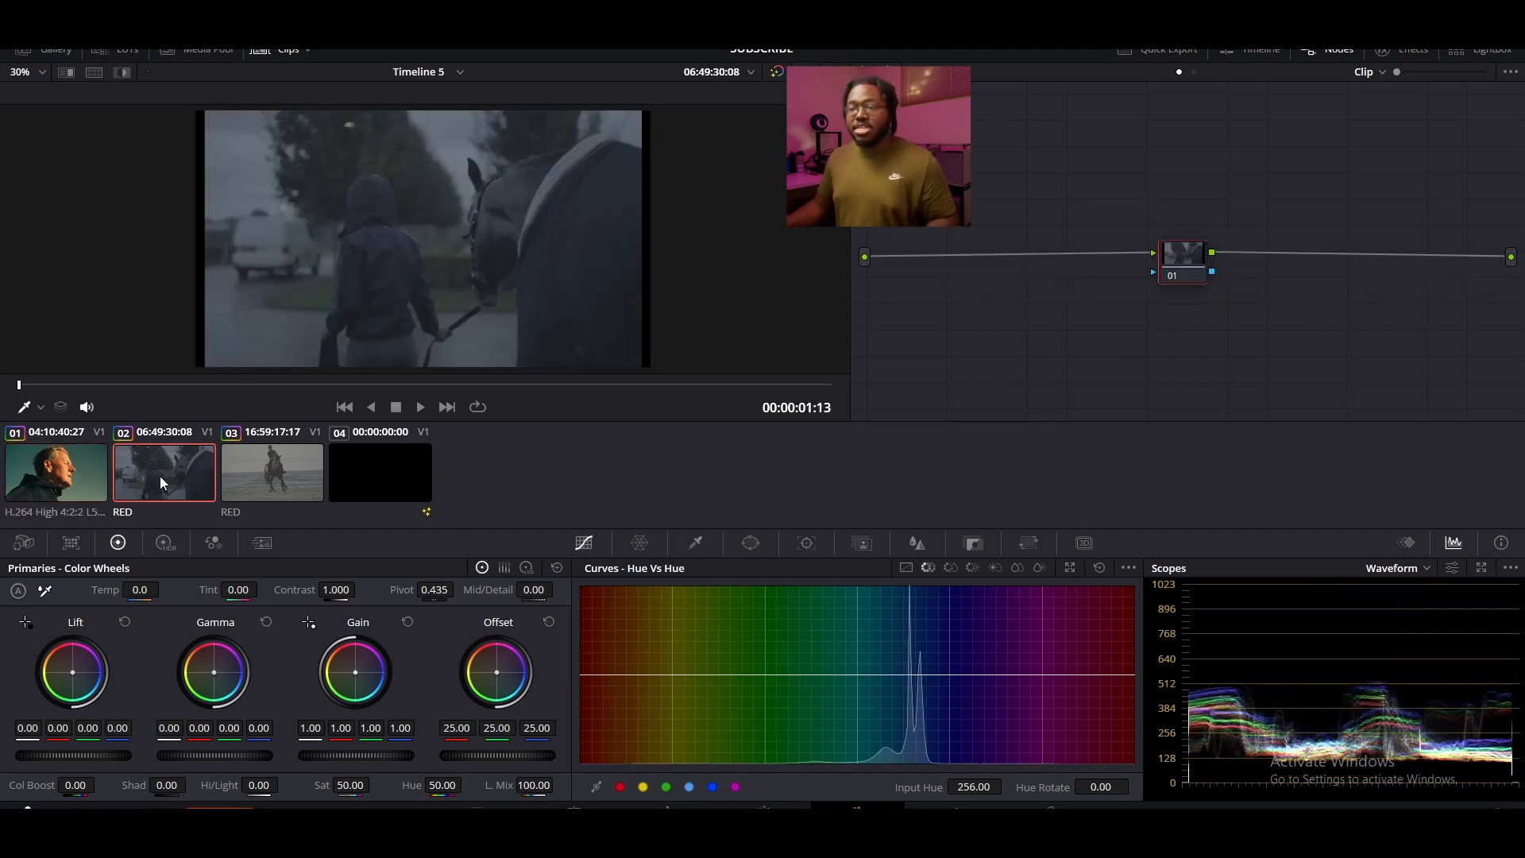
{"action": "right_click", "coordinate": [39, 465]}
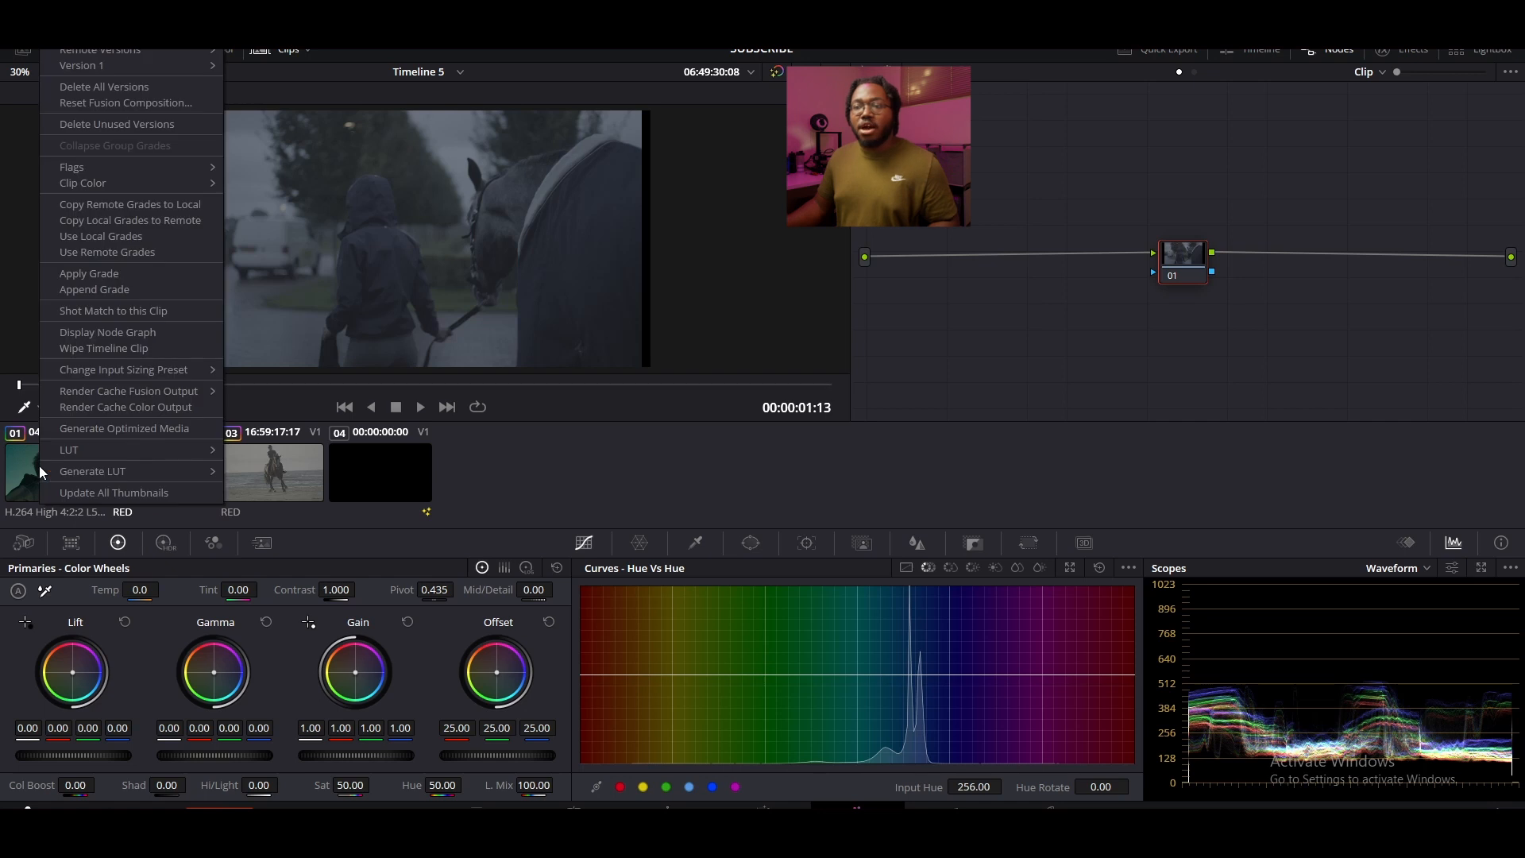
{"action": "left_click", "coordinate": [78, 275]}
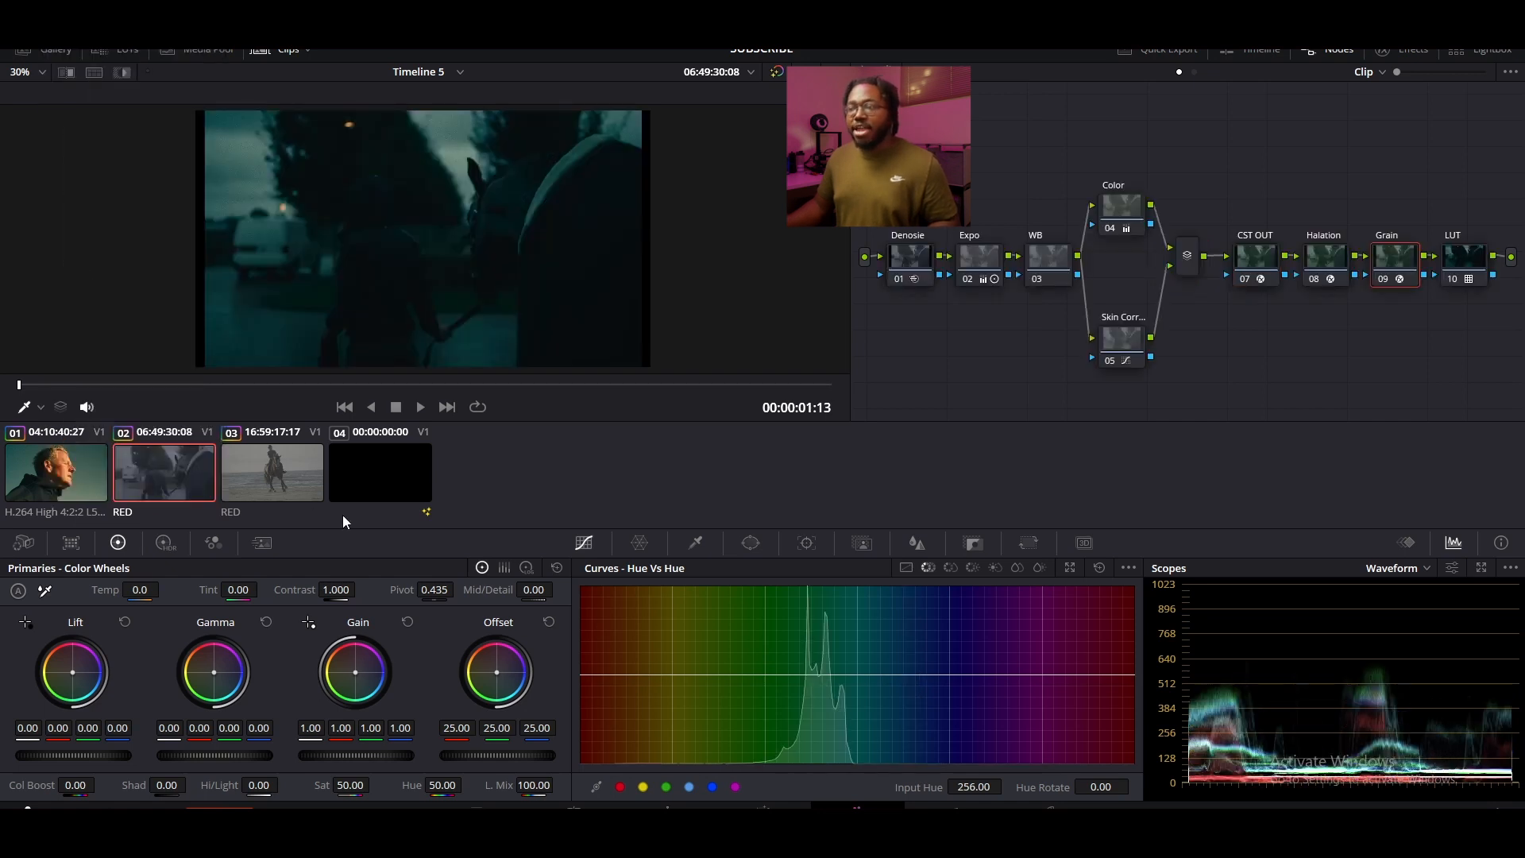
On clip 02's CST OUT node, set the input color space to REDWideGamutRGB and the input gamma to REDlogFilm
{"action": "left_click", "coordinate": [1257, 259]}
{"action": "left_click", "coordinate": [1395, 50]}
{"action": "left_click", "coordinate": [1356, 141]}
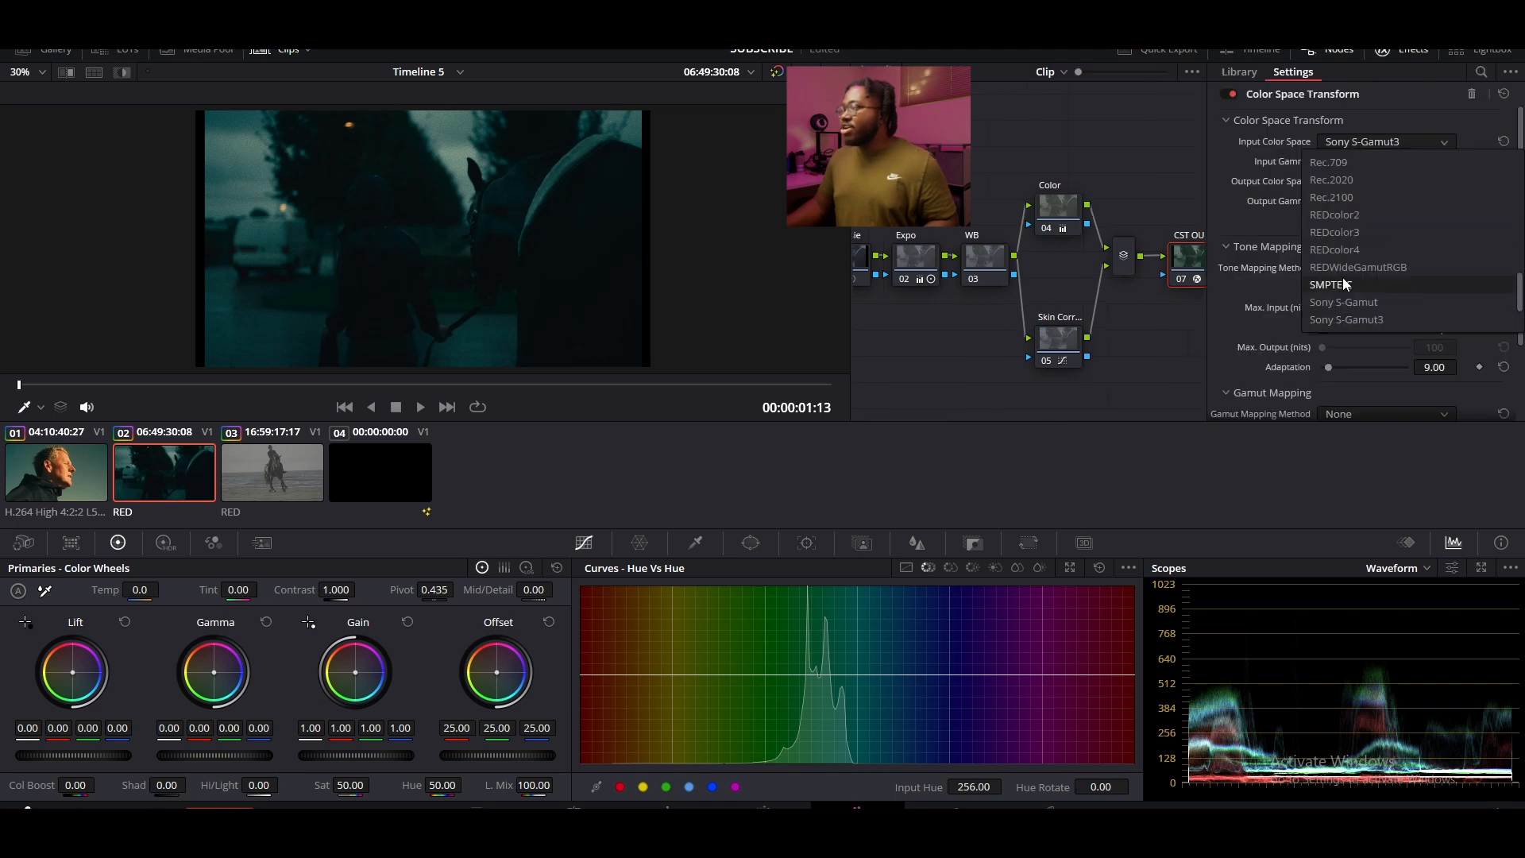
{"action": "scroll", "coordinate": [1344, 284], "scroll_direction": "down", "scroll_amount": 2}
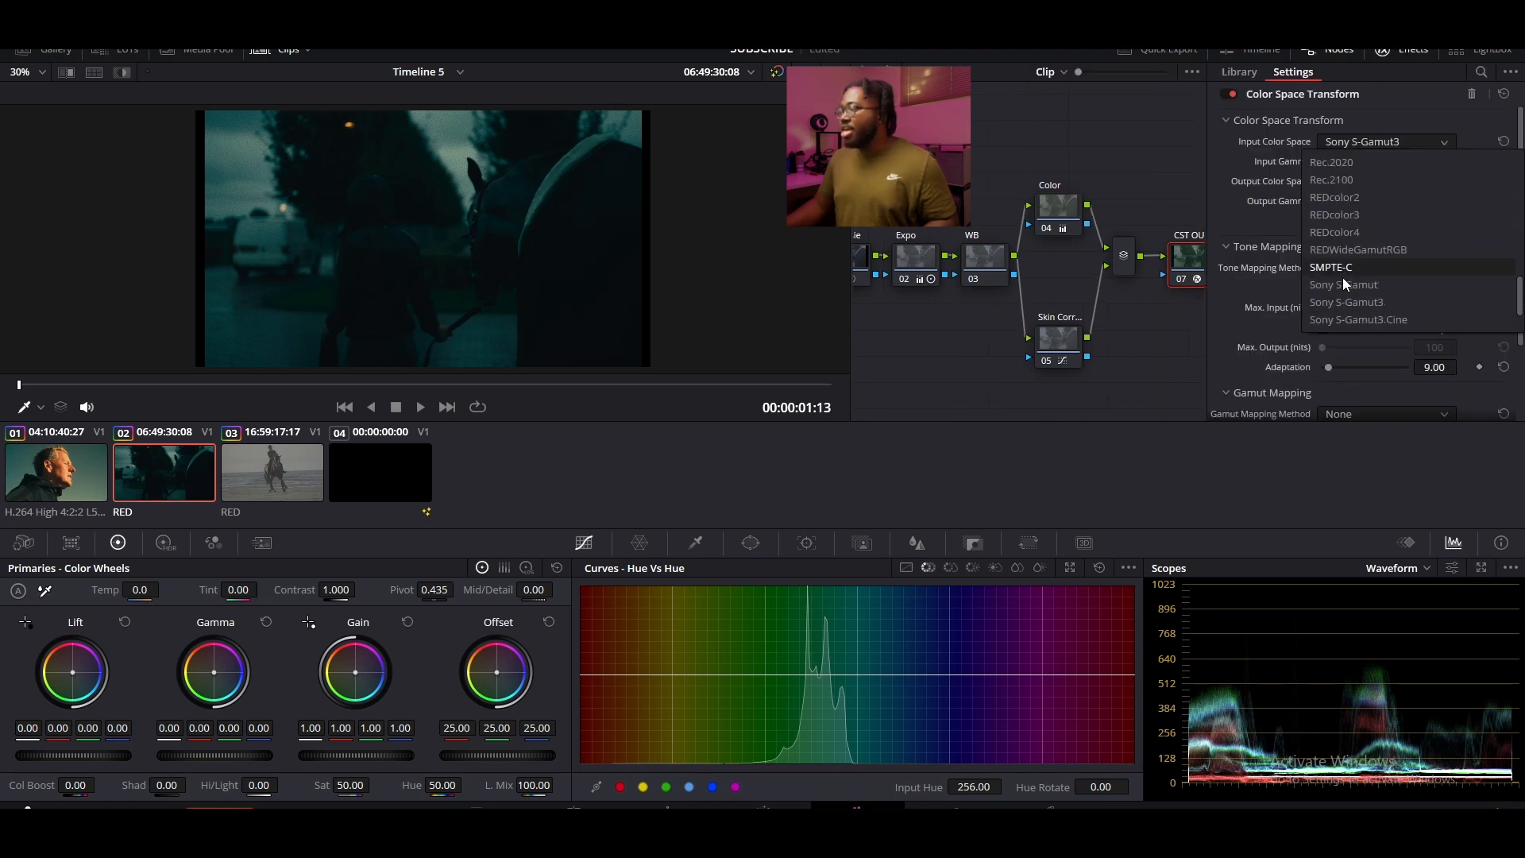
{"action": "left_click", "coordinate": [1358, 197]}
{"action": "left_click", "coordinate": [1398, 163]}
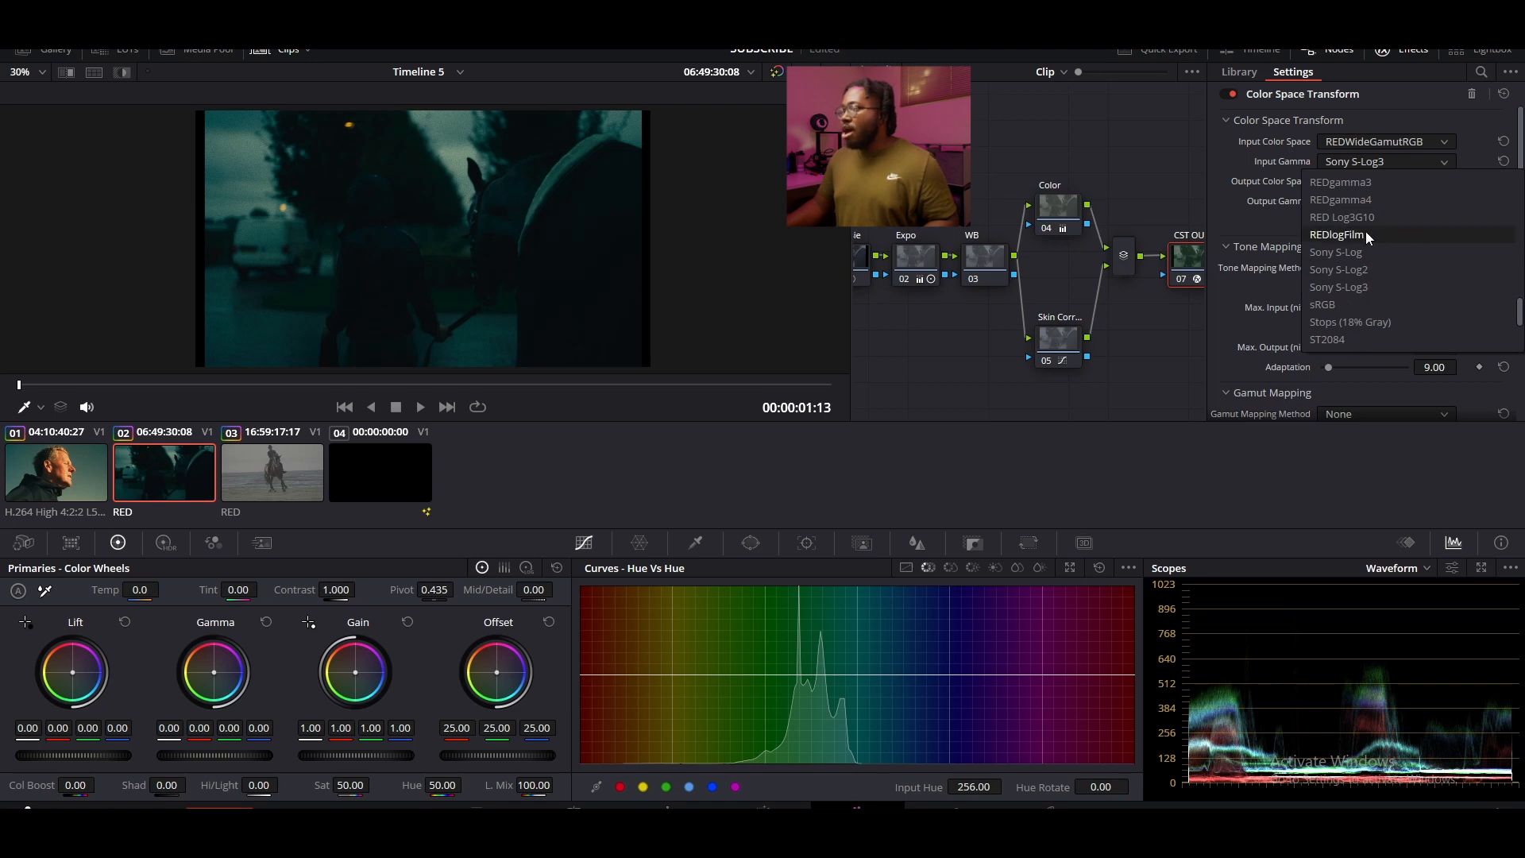
{"action": "left_click", "coordinate": [1365, 231]}
Raise the gamma to 0.08 on clip 02's Expo node
{"action": "left_click", "coordinate": [924, 254]}
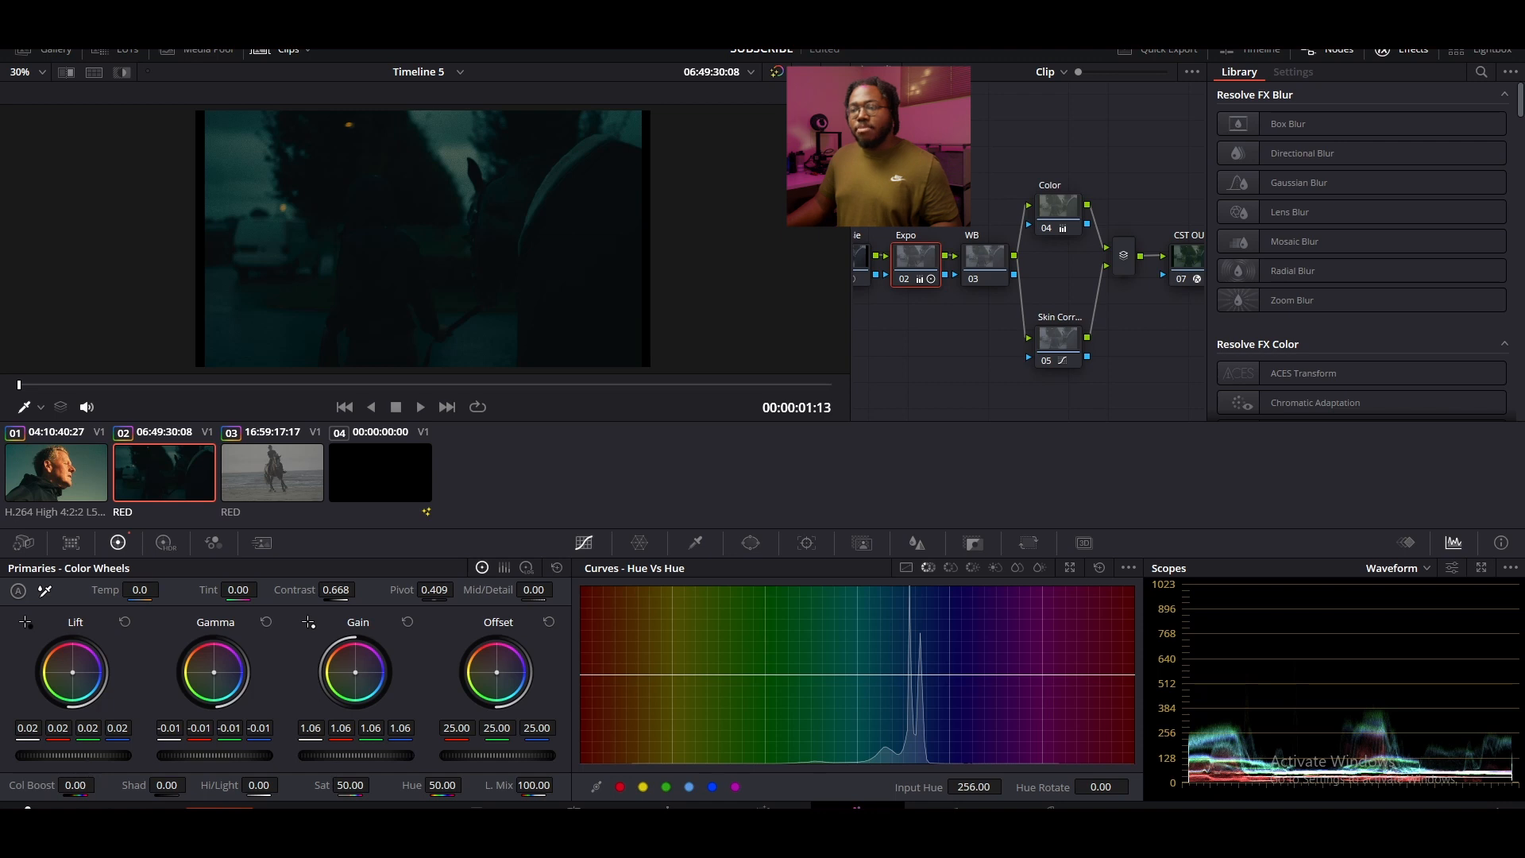
{"action": "left_click_drag", "start_coordinate": [243, 760], "coordinate": [294, 760]}
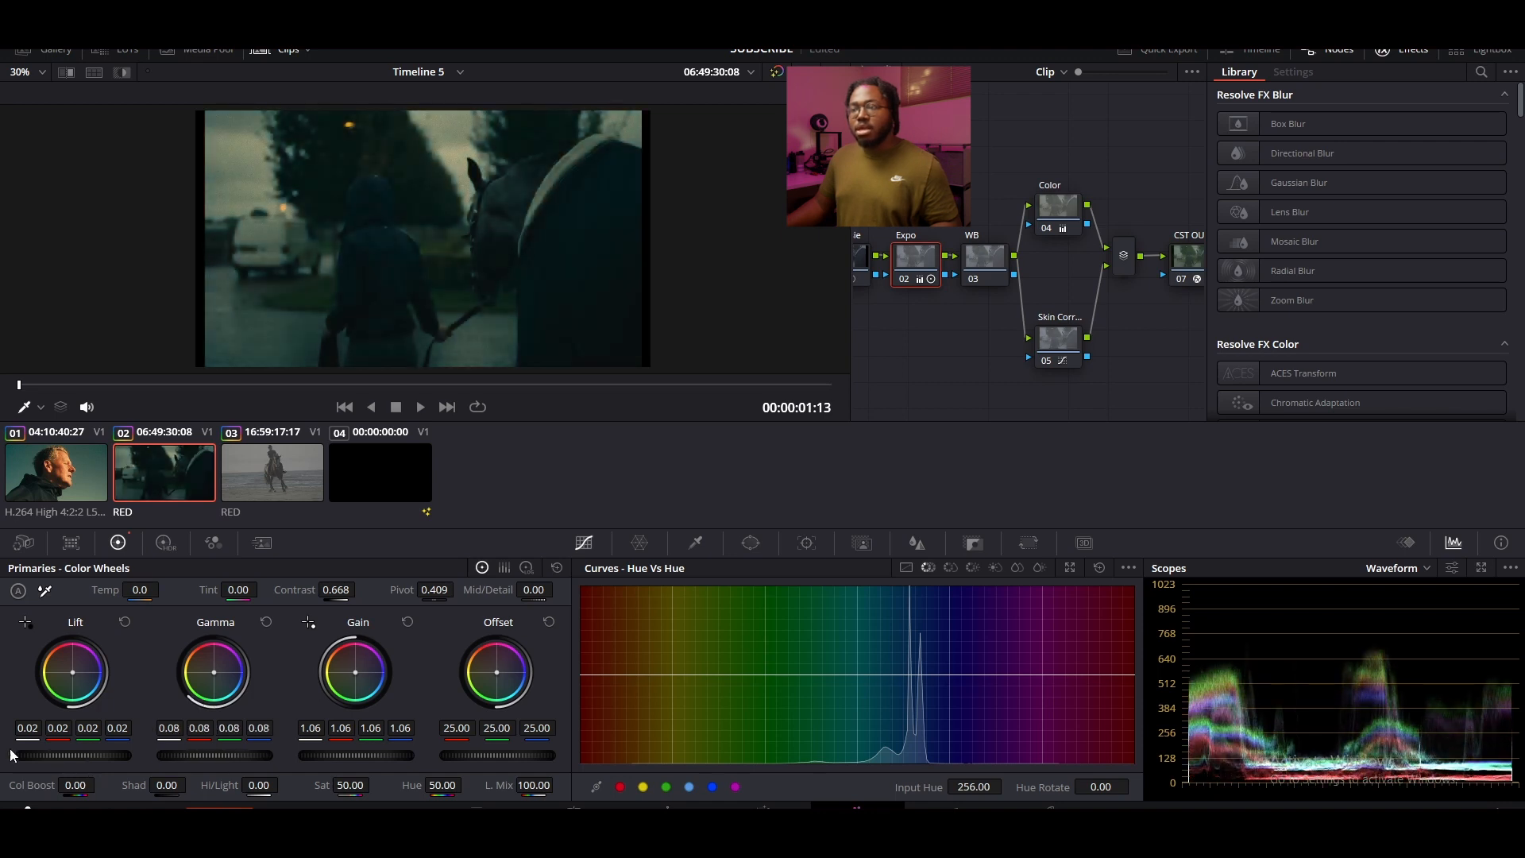
On clip 02's Expo node, set the lift to 0.04 and the gain to 1.05
{"action": "left_click_drag", "start_coordinate": [47, 758], "coordinate": [67, 758]}
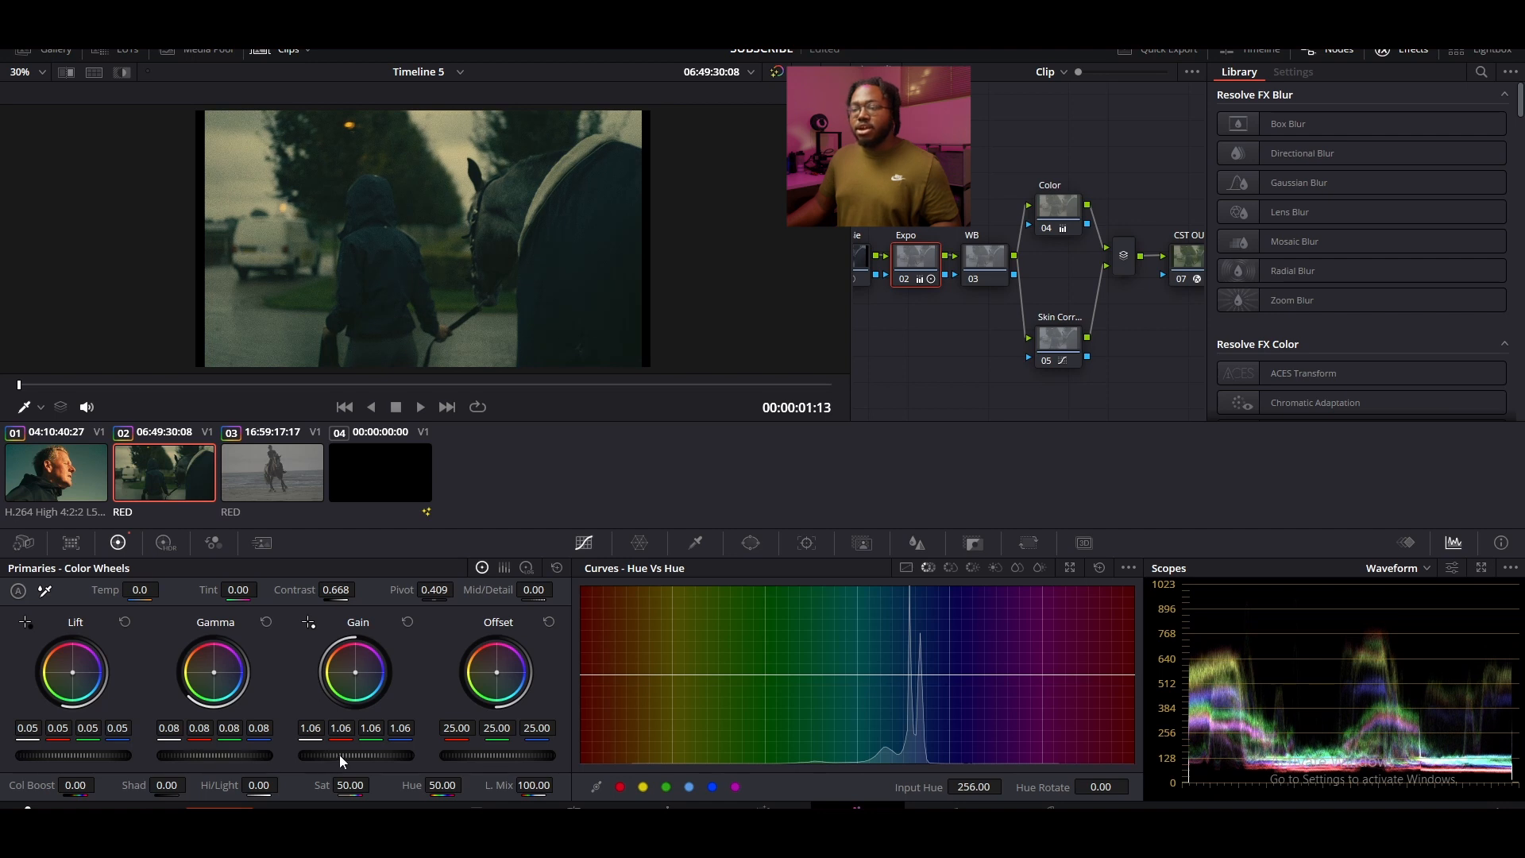
{"action": "left_click_drag", "start_coordinate": [342, 761], "coordinate": [332, 761]}
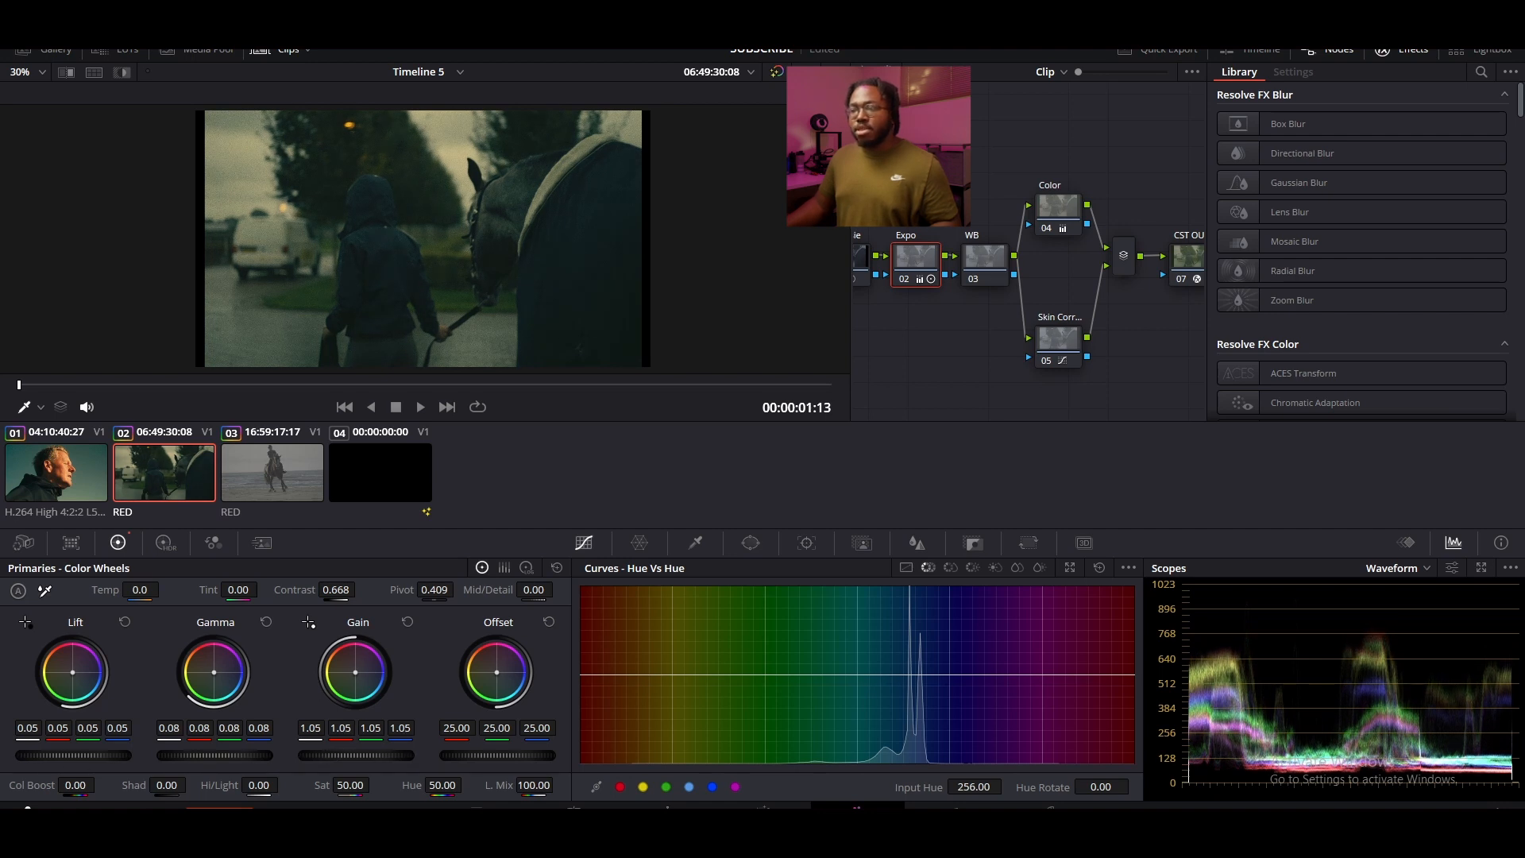
{"action": "left_click_drag", "start_coordinate": [66, 755], "coordinate": [62, 755]}
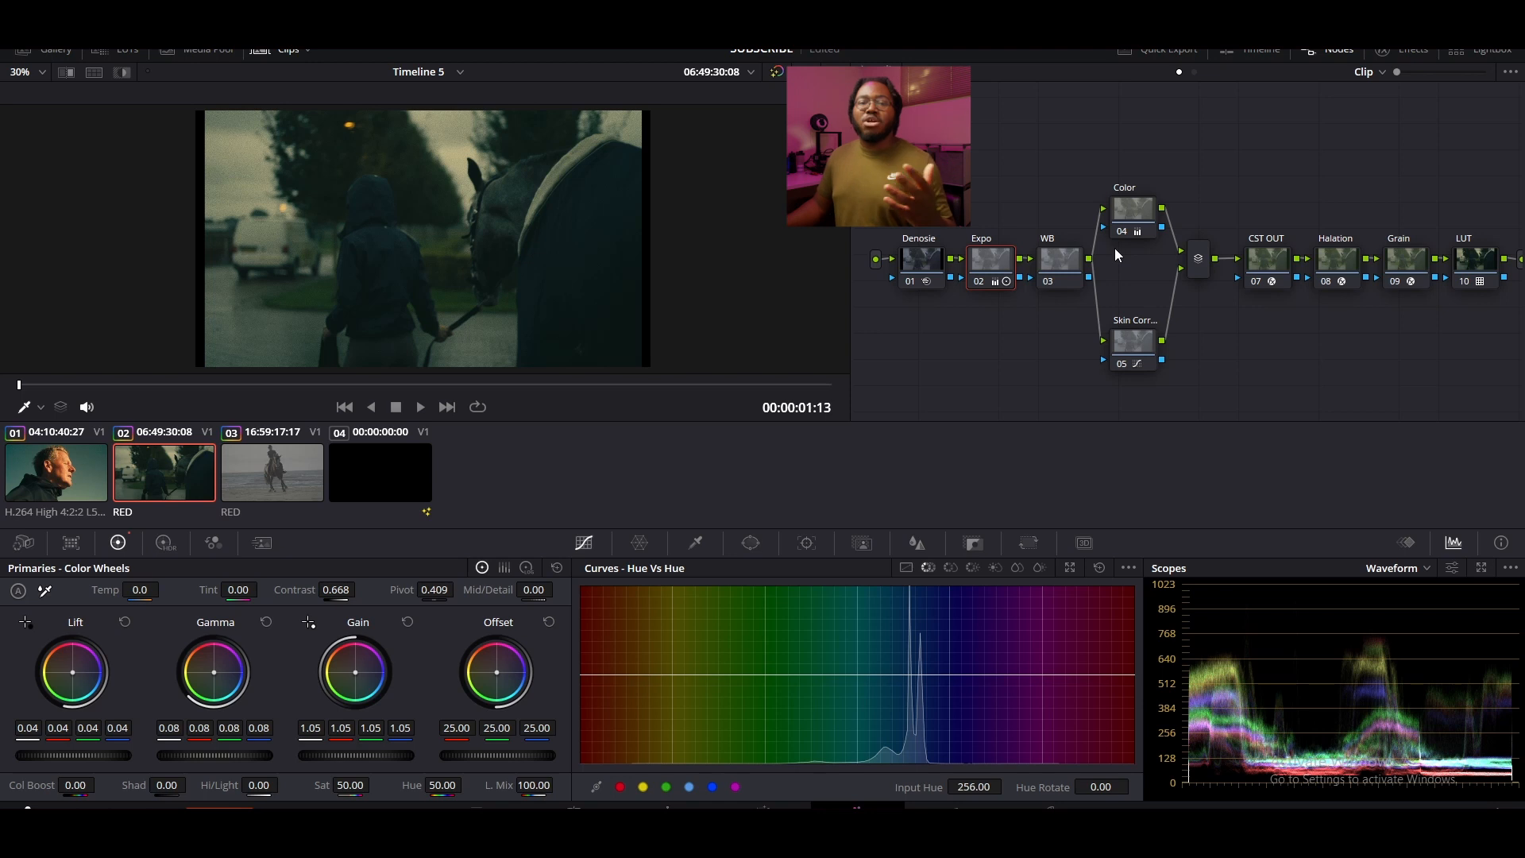
On clip 02's Color node, shift the gain balance to red 1.05, green 0.99, blue 0.95 and bring the lift balance back to nearly neutral
{"action": "left_click", "coordinate": [1134, 216]}
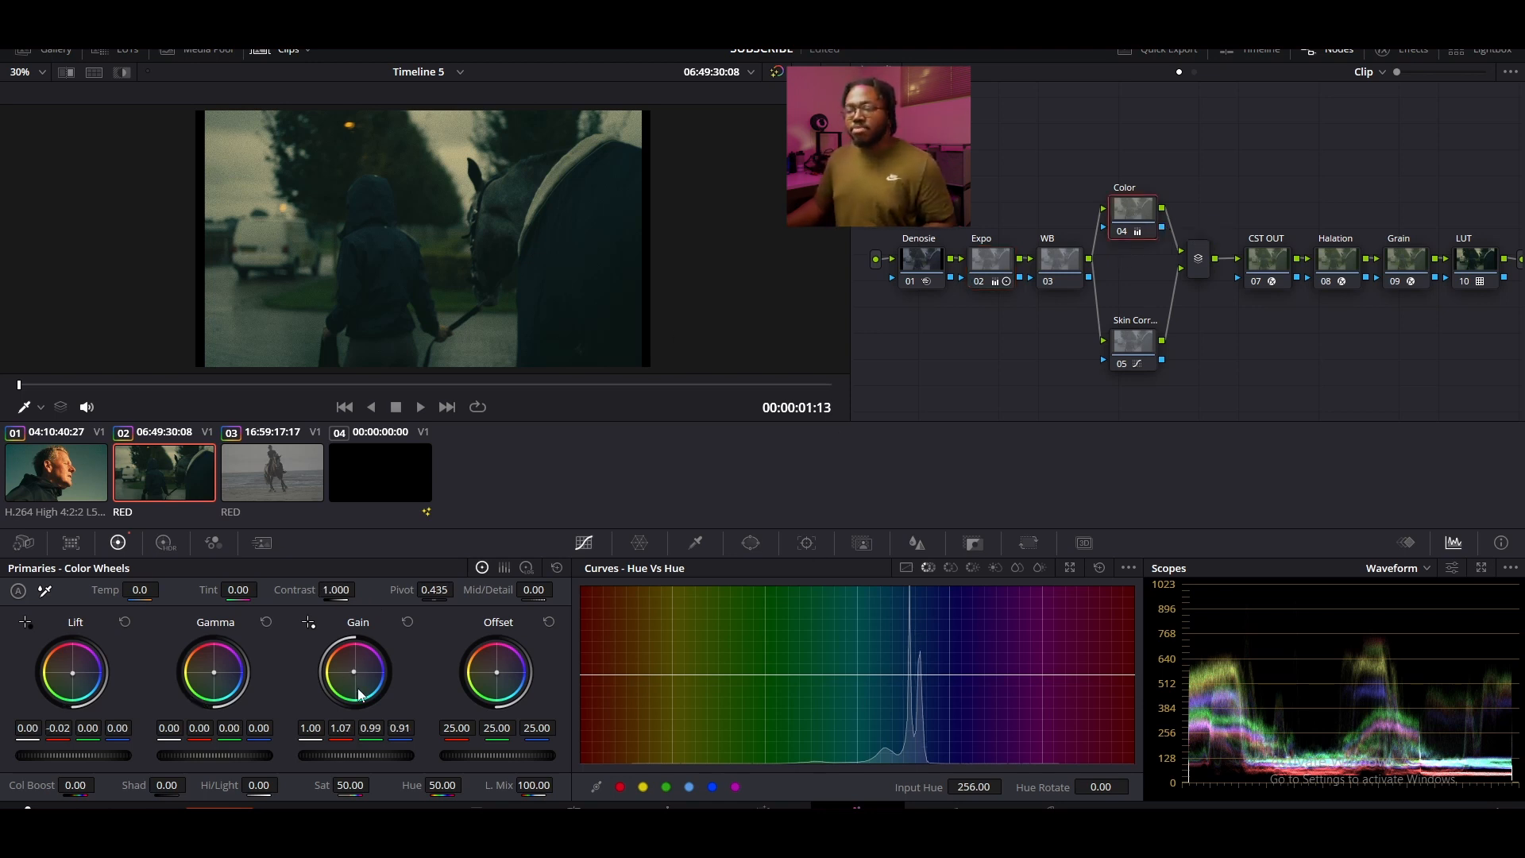
{"action": "left_click_drag", "start_coordinate": [354, 672], "coordinate": [355, 671]}
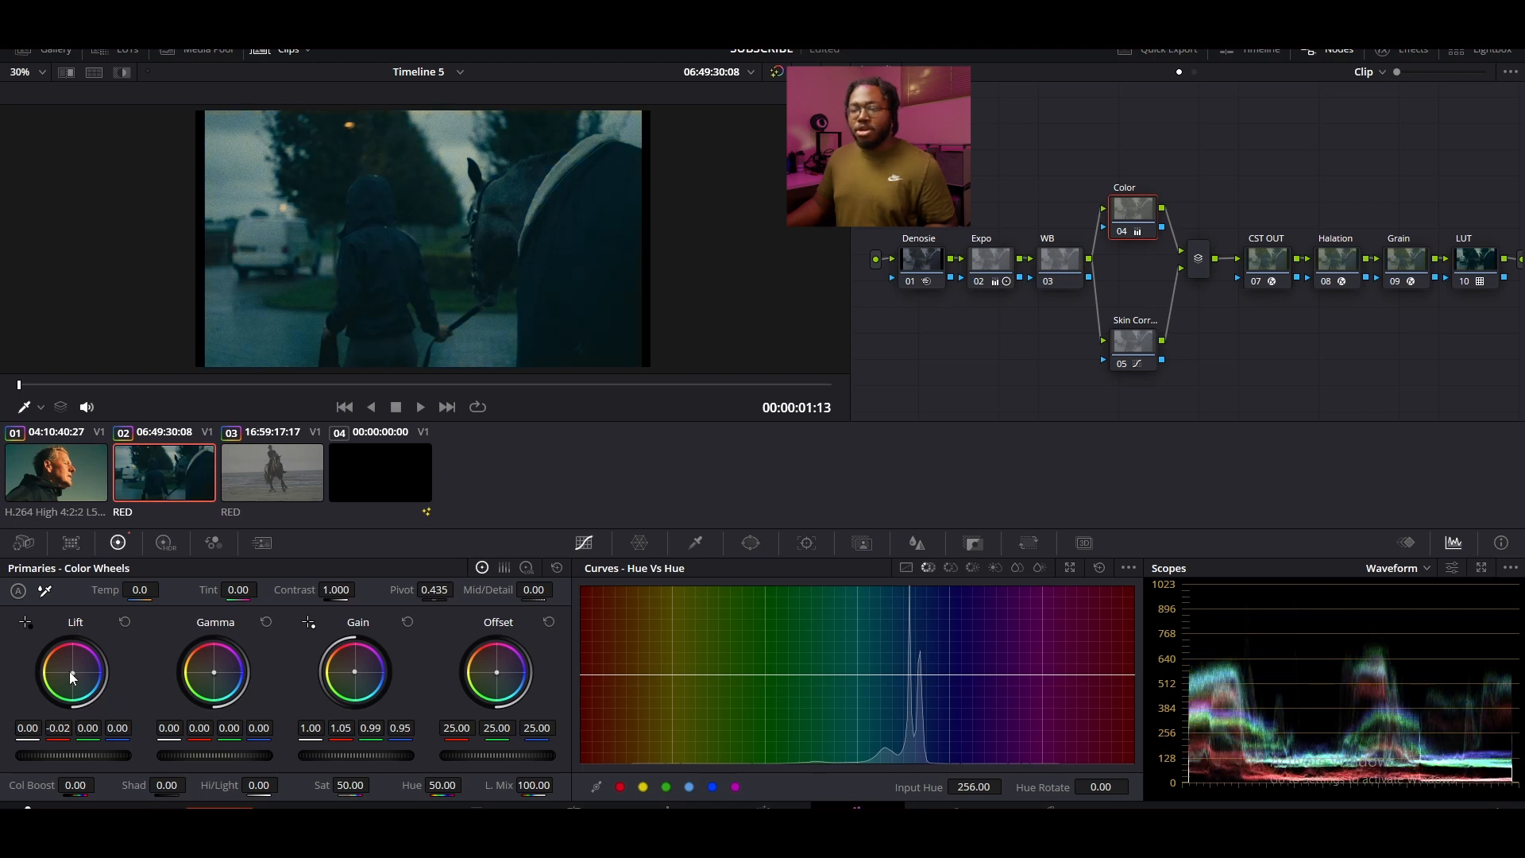
{"action": "left_click_drag", "start_coordinate": [72, 676], "coordinate": [72, 675]}
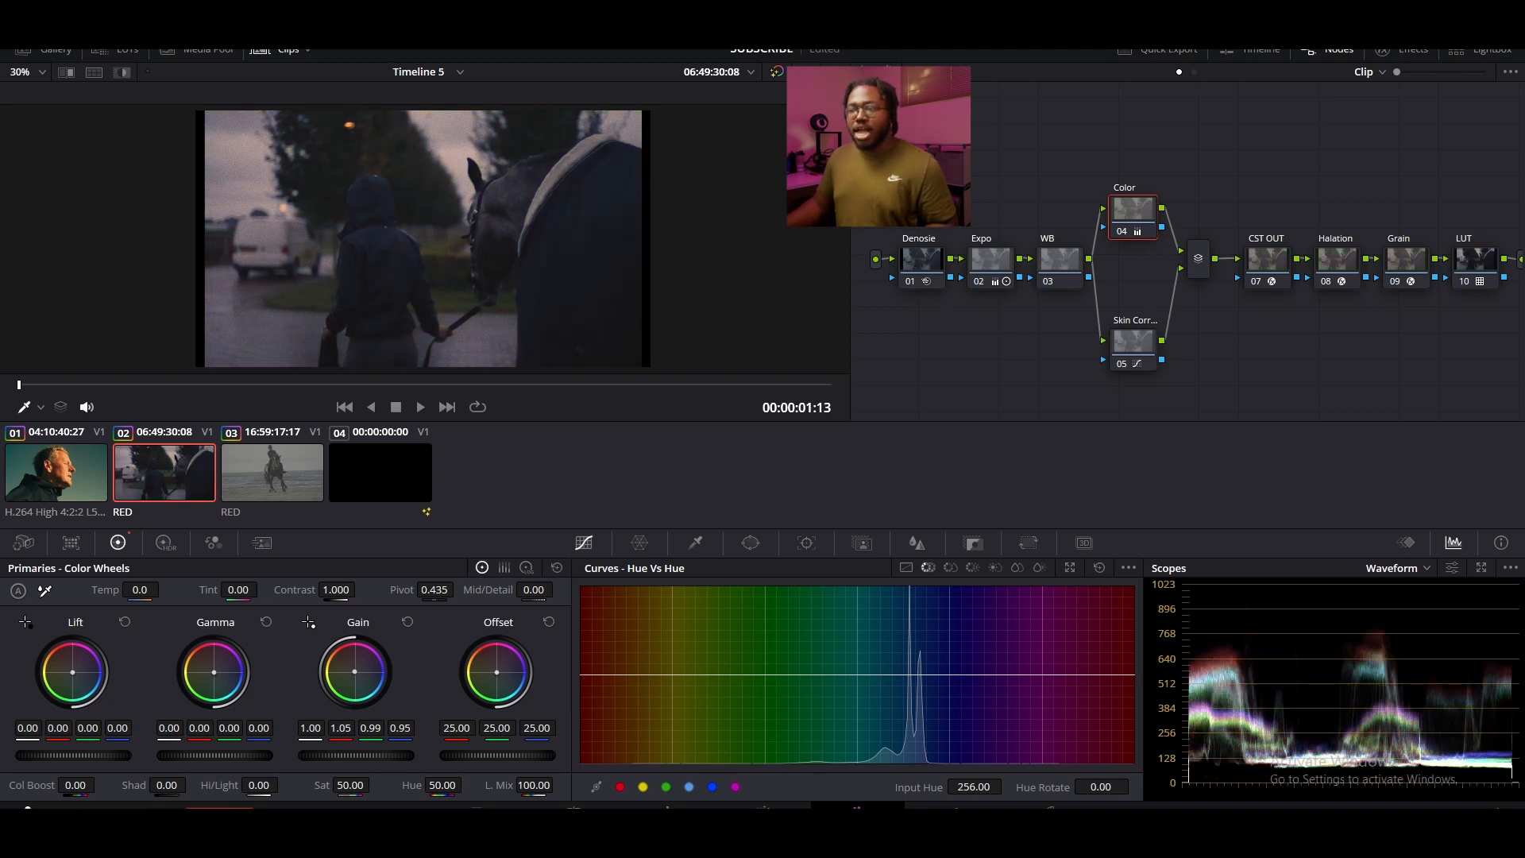
{"action": "left_click_drag", "start_coordinate": [72, 672], "coordinate": [72, 674]}
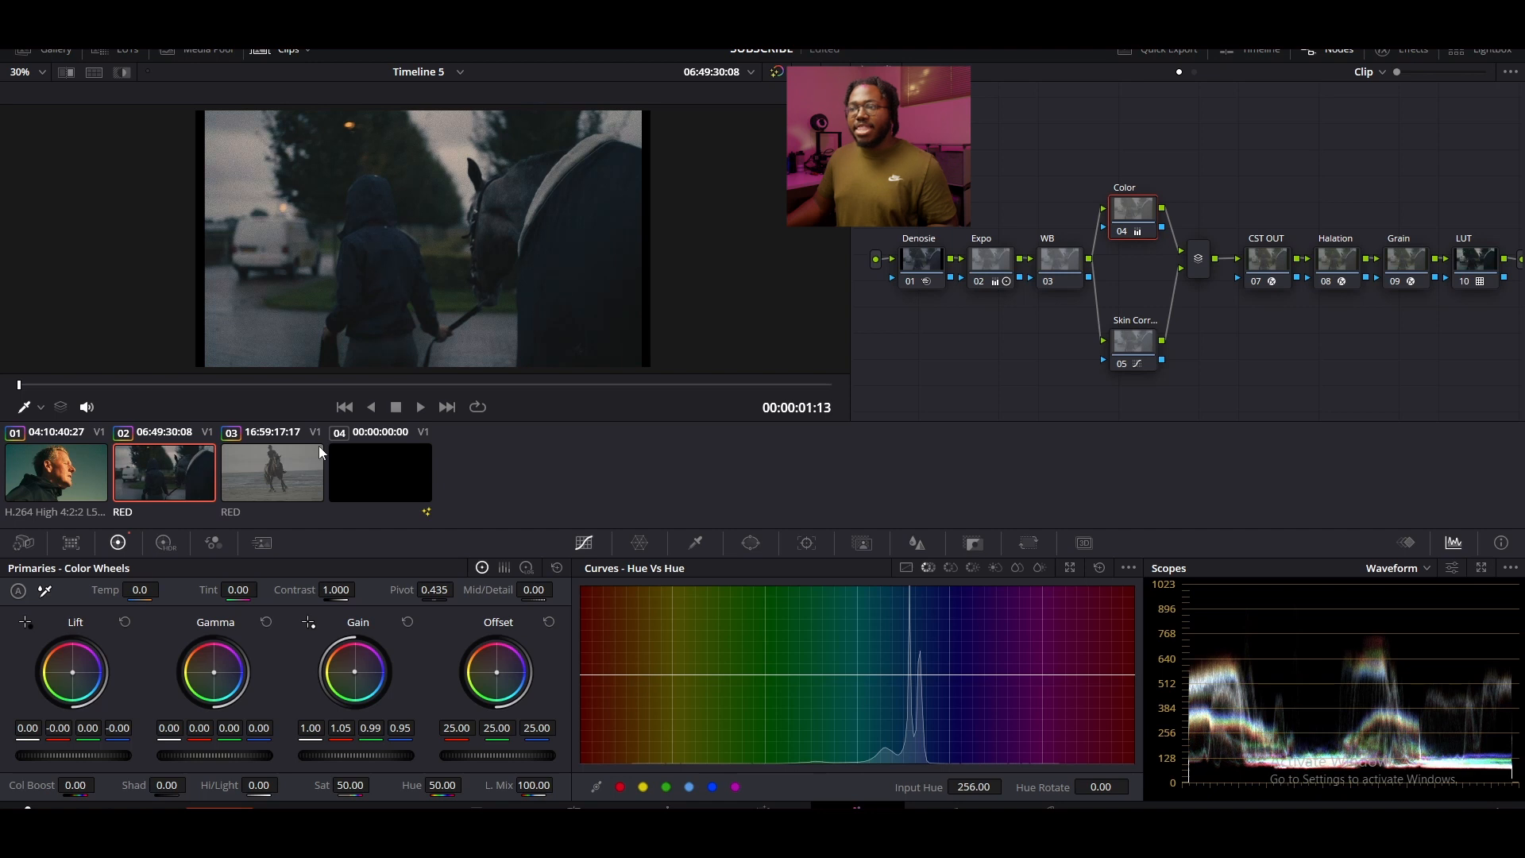
Apply the grade of clip 02 to clip 03, the rider on the beach
{"action": "scroll", "coordinate": [426, 305], "scroll_direction": "up", "scroll_amount": 1}
{"action": "scroll", "coordinate": [427, 304], "scroll_direction": "down", "scroll_amount": 3}
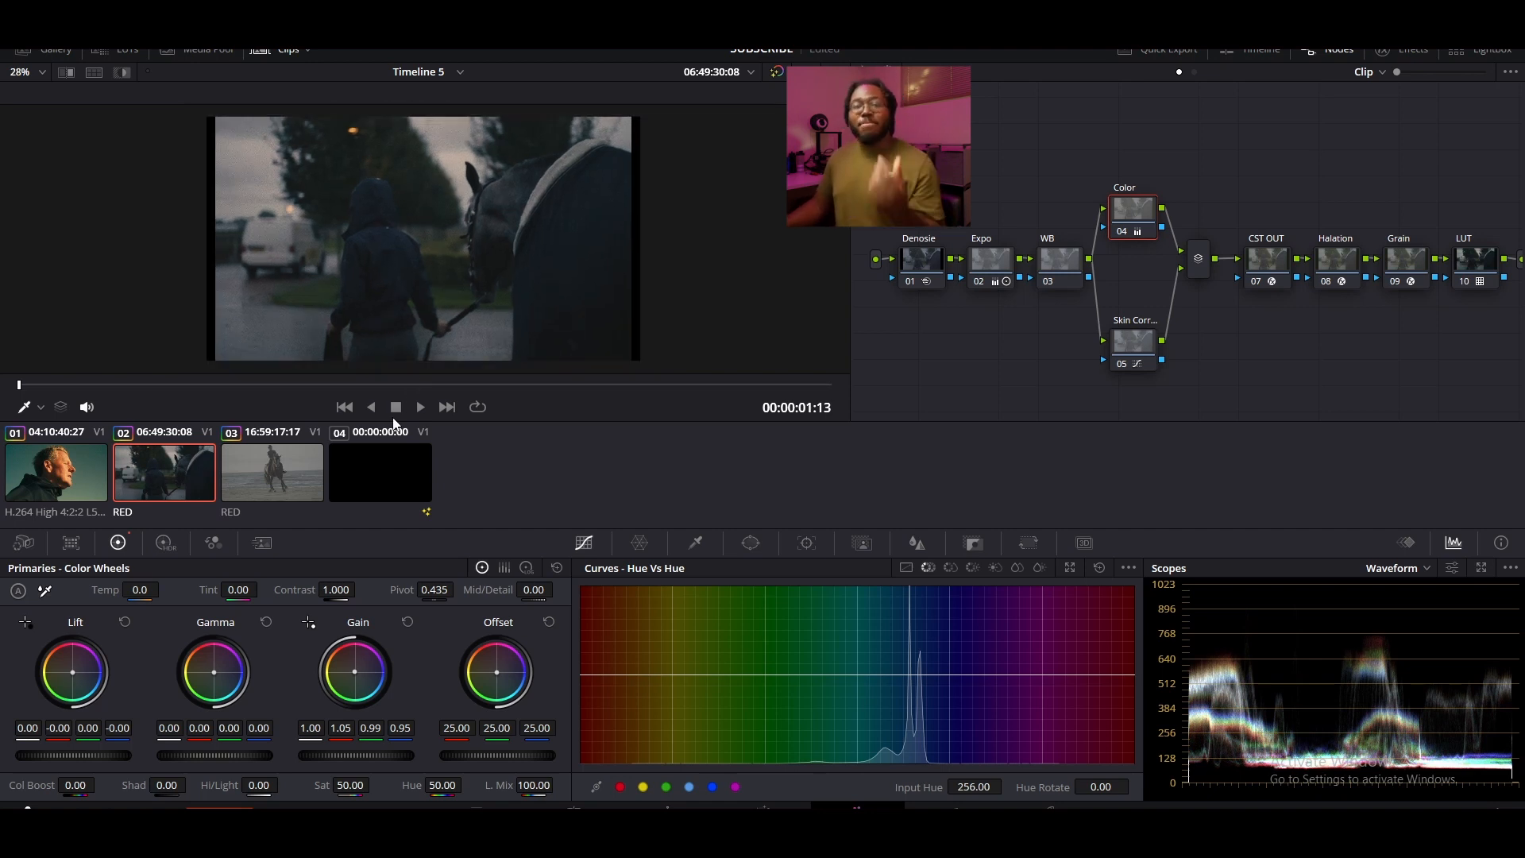
{"action": "left_click", "coordinate": [310, 470]}
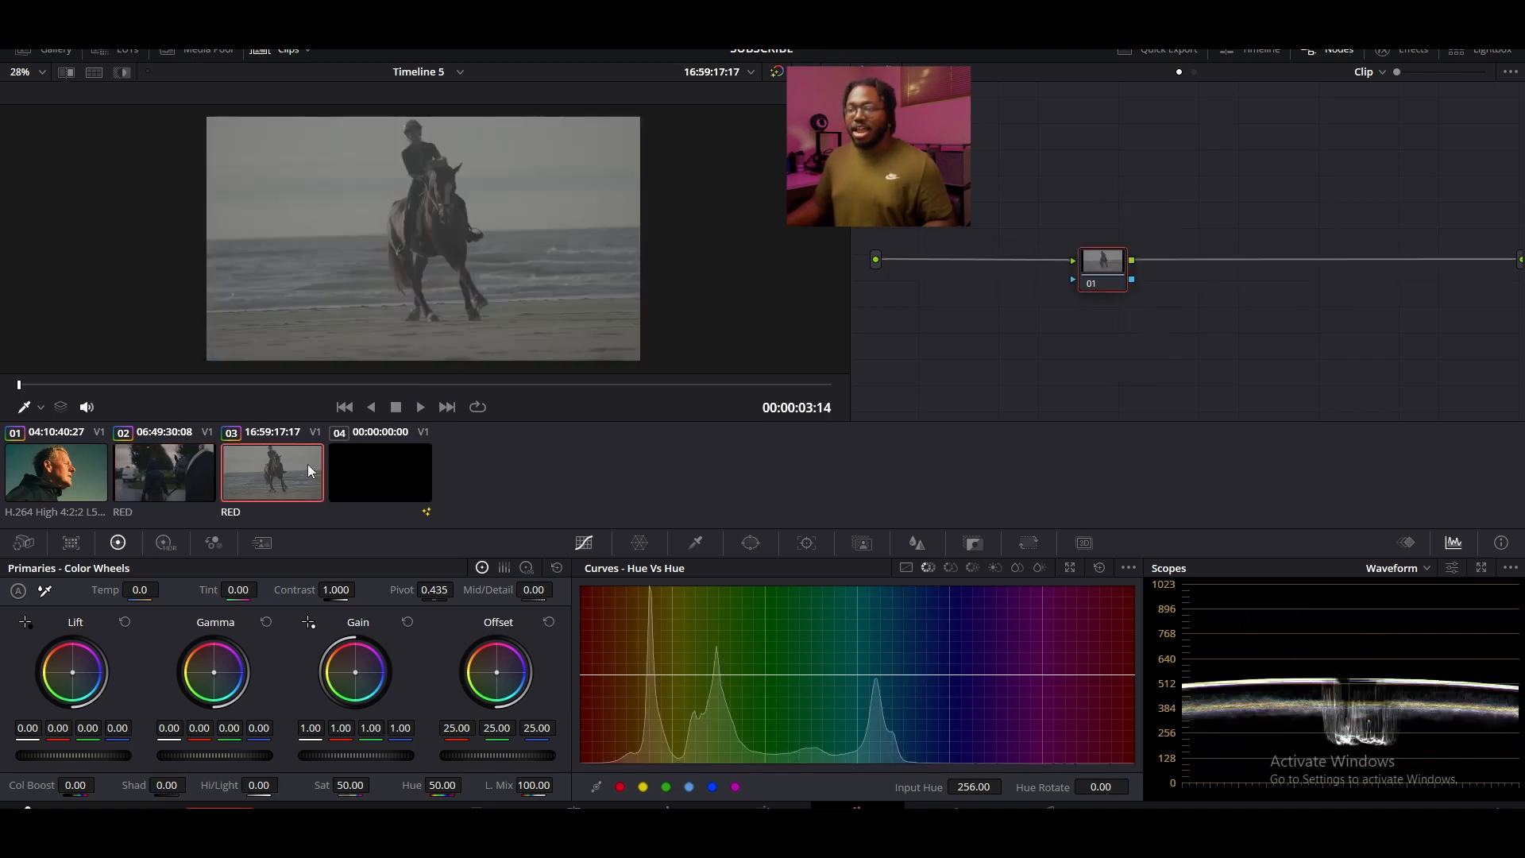
{"action": "right_click", "coordinate": [140, 469]}
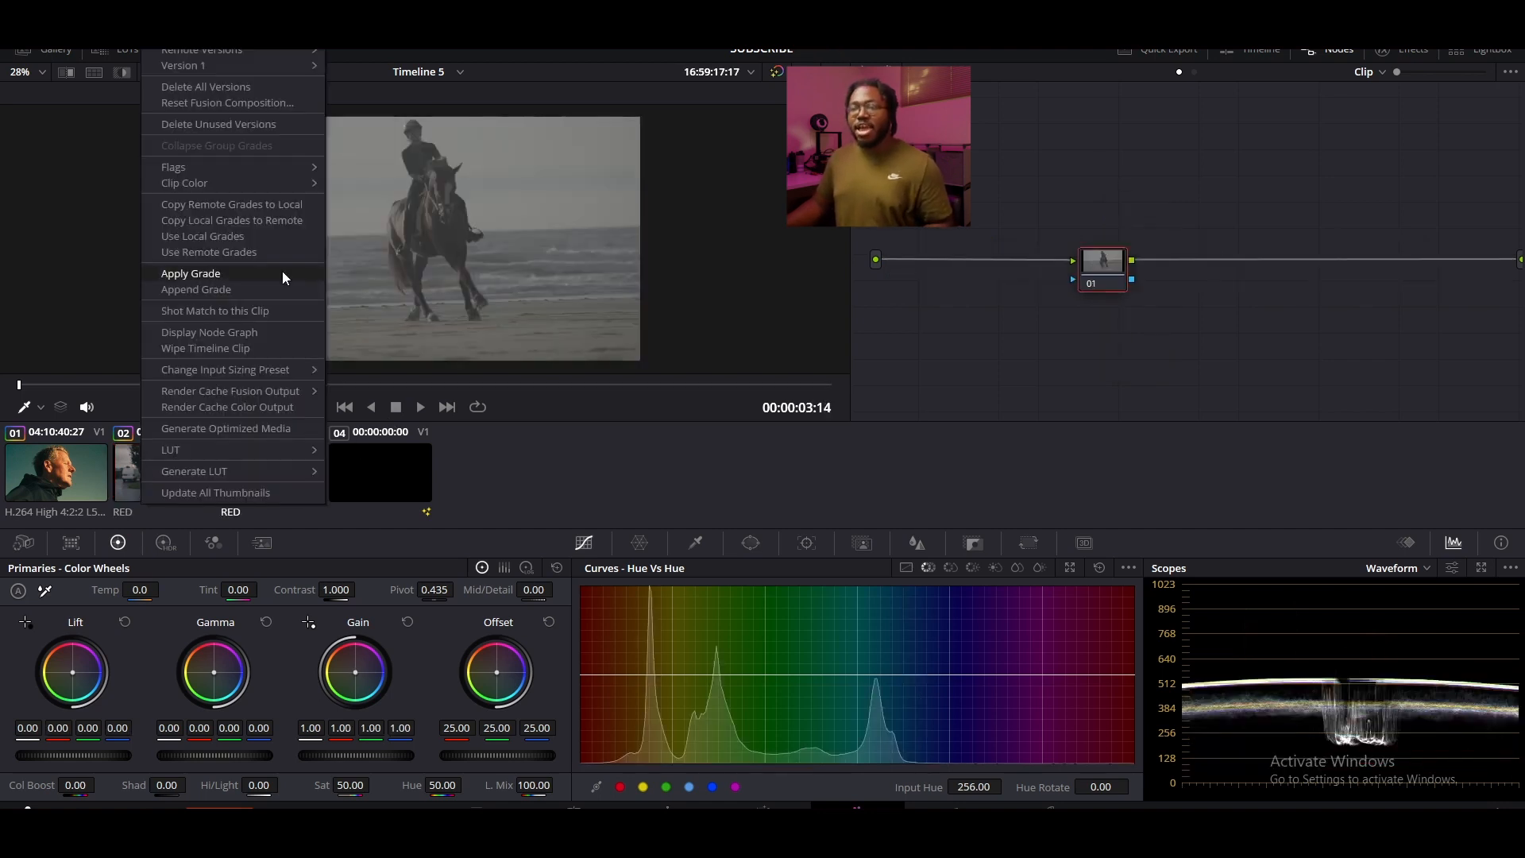
{"action": "left_click", "coordinate": [220, 272]}
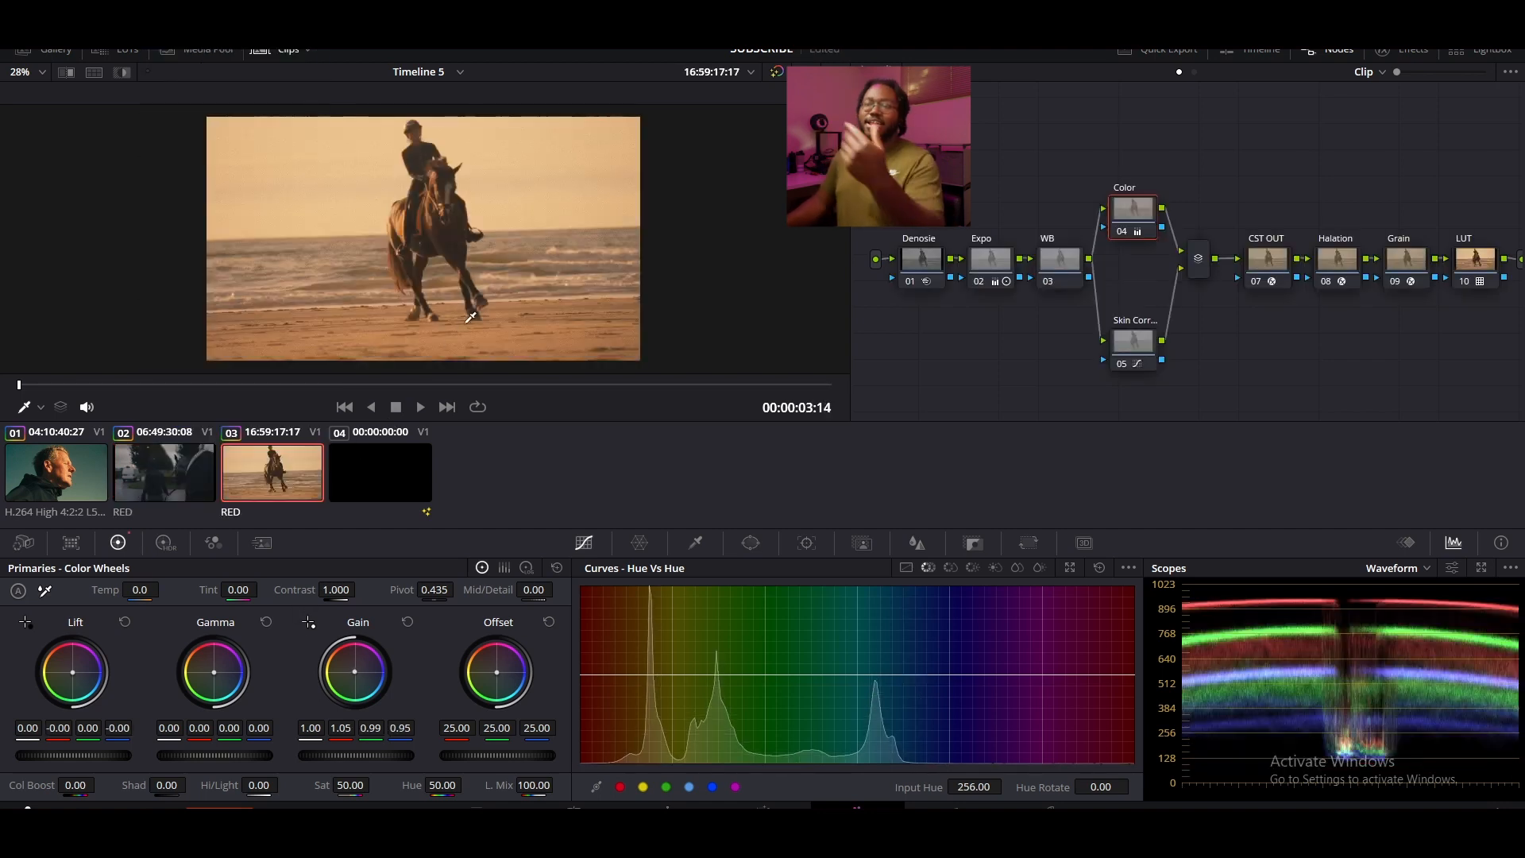